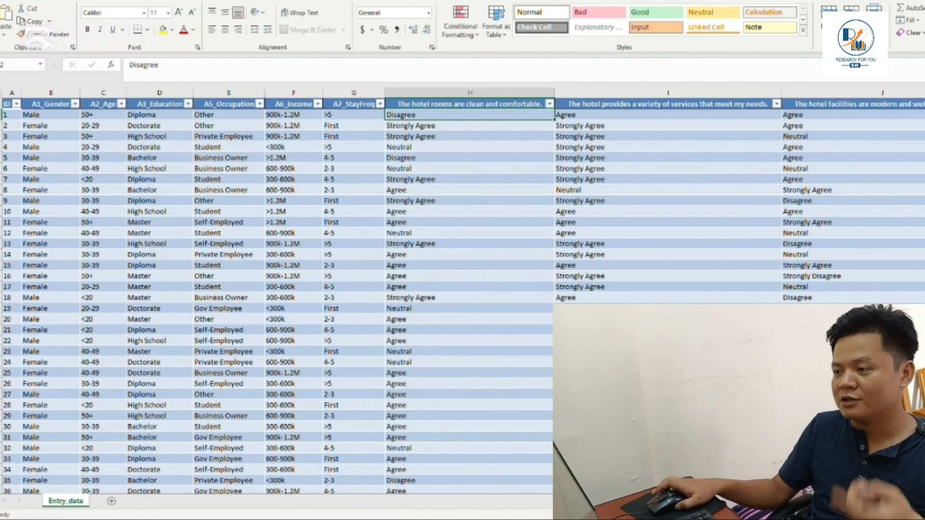
Make the header row of the survey table slightly taller
click(469, 244)
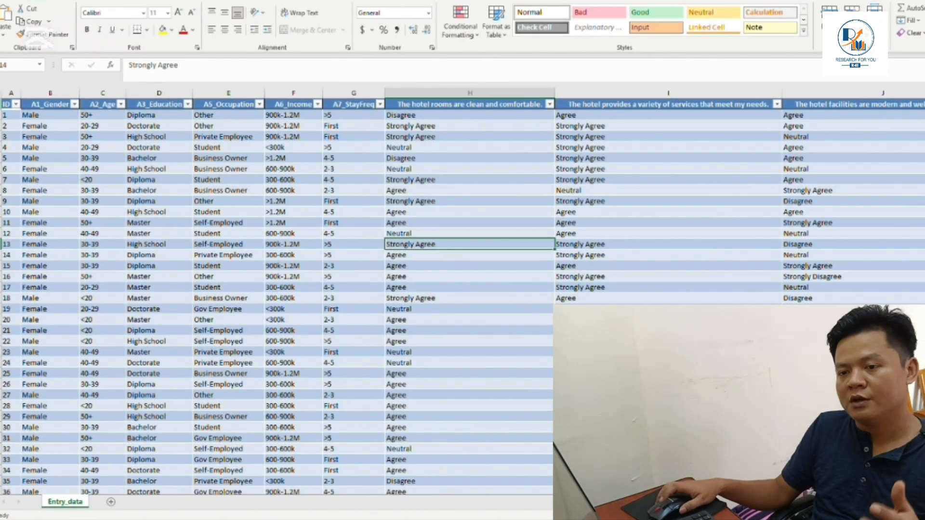
click(1, 147)
click(0, 104)
drag(1, 110, 1, 118)
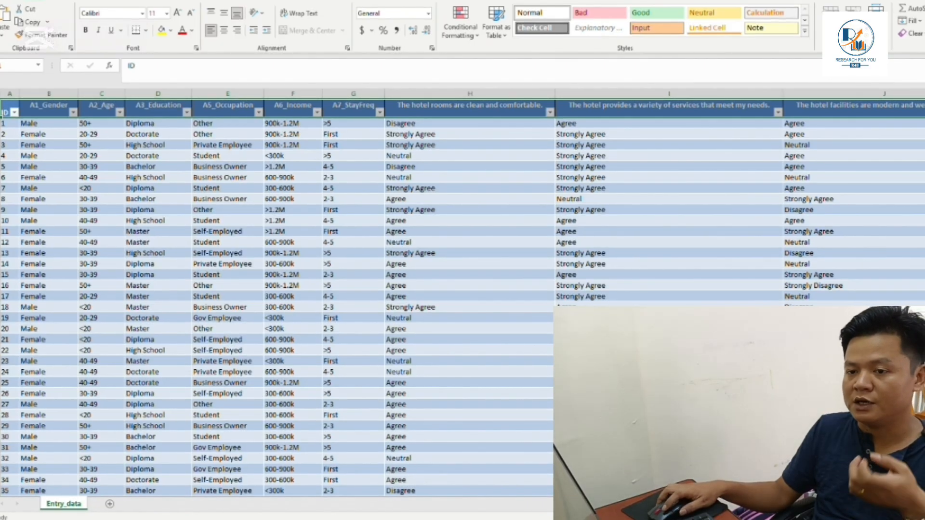
Examine the survey table's ID column and the gender, age and education headers
click(2, 113)
click(47, 107)
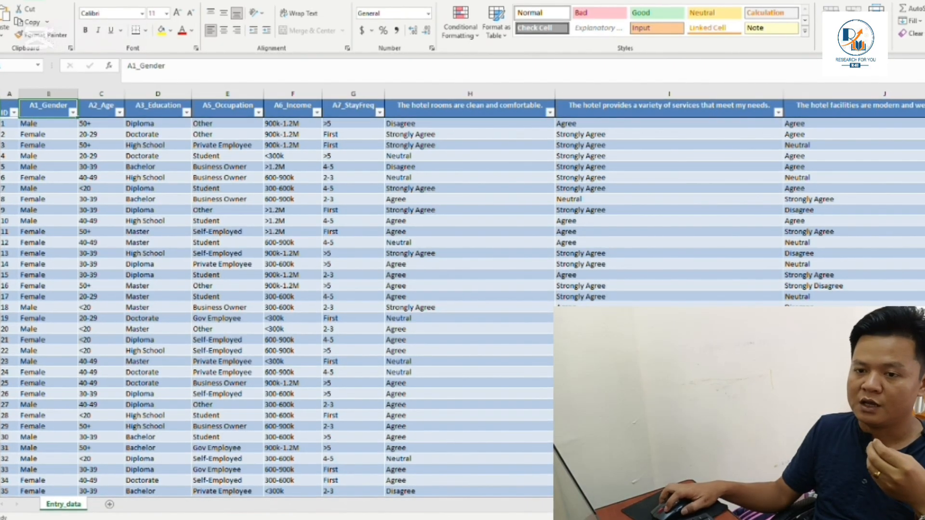
click(101, 107)
click(158, 107)
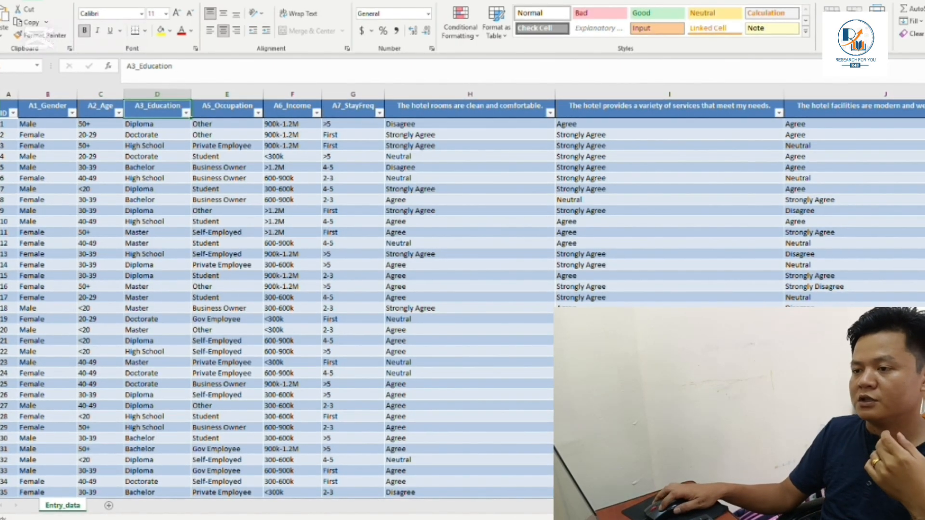
click(0, 110)
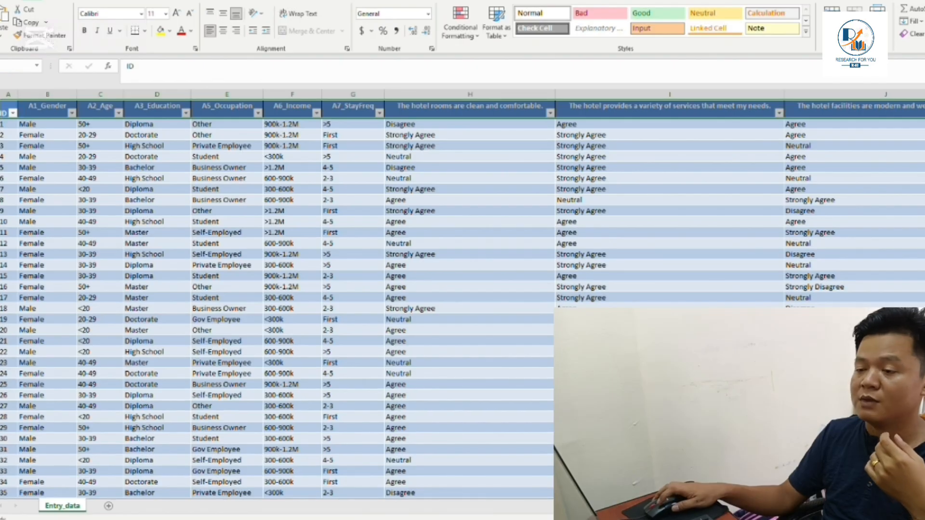
click(16, 178)
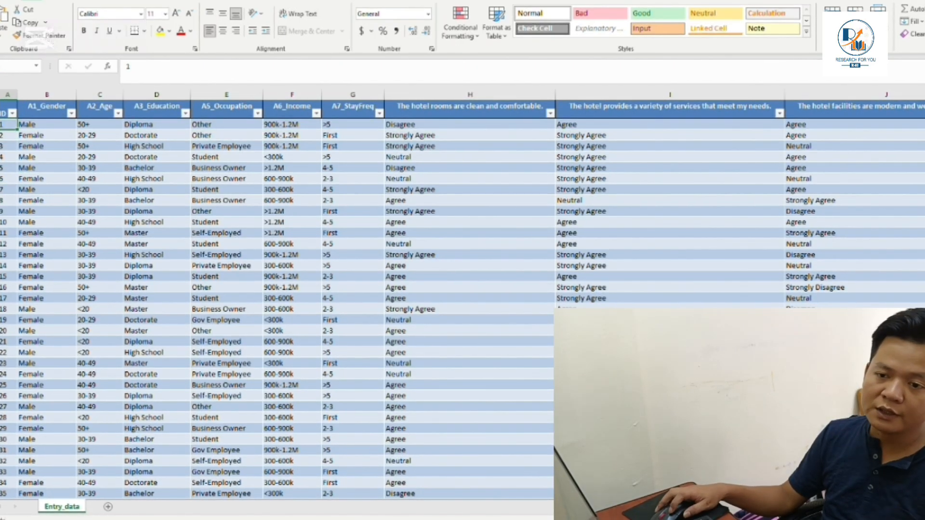
click(99, 107)
click(156, 107)
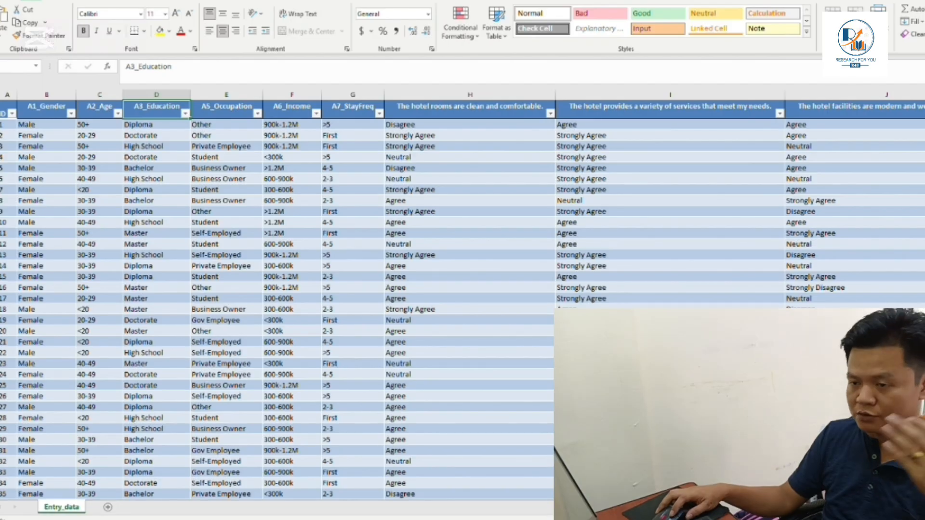
Load the whole survey table from the Entry_data sheet into the Power Query Editor as a table/range source
drag(470, 95, 722, 95)
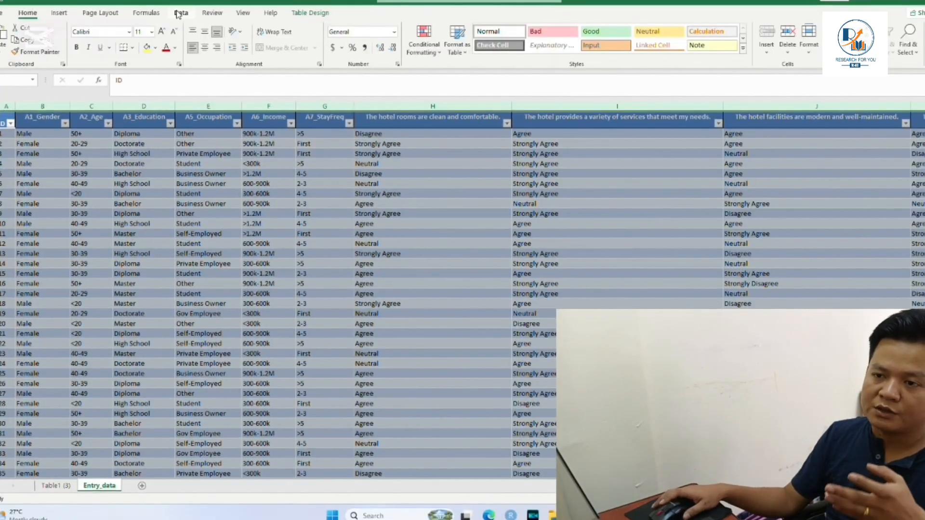
click(178, 13)
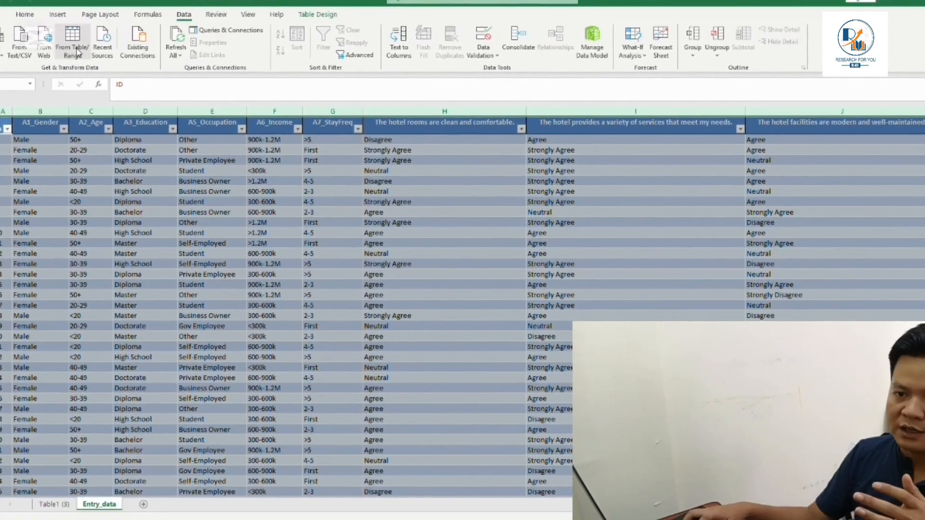
click(77, 51)
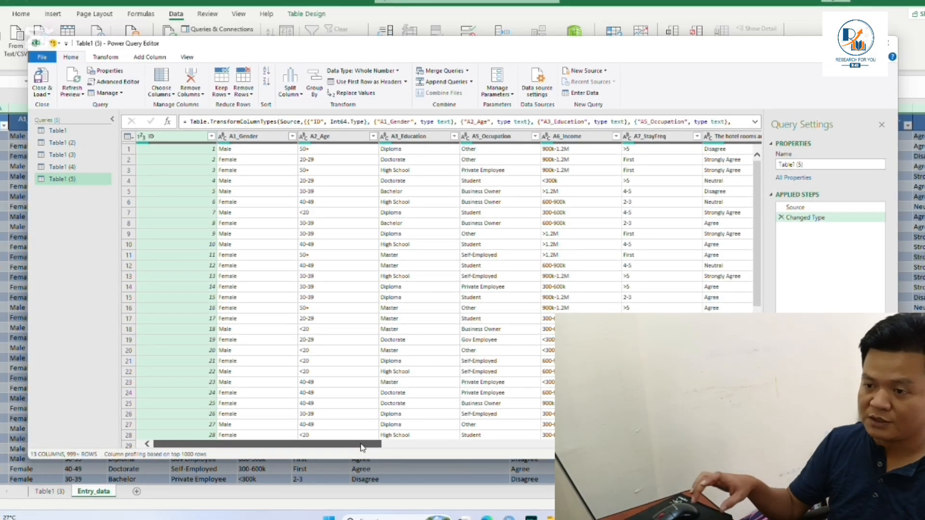
Unpivot only the hotel statement columns, from "The hotel rooms are clean and comfortable." through "The hotel atmosphere is pleasant and attractive."
drag(363, 447, 718, 447)
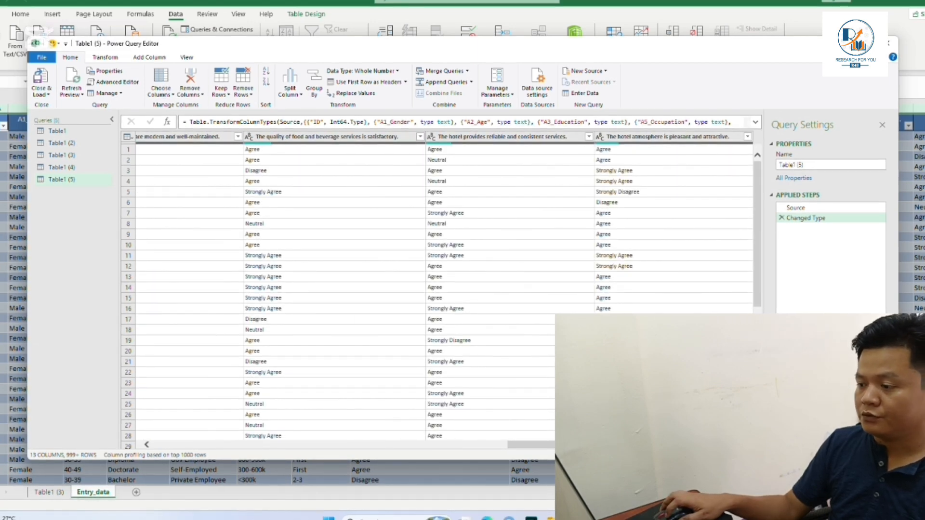
drag(644, 445, 420, 460)
click(393, 138)
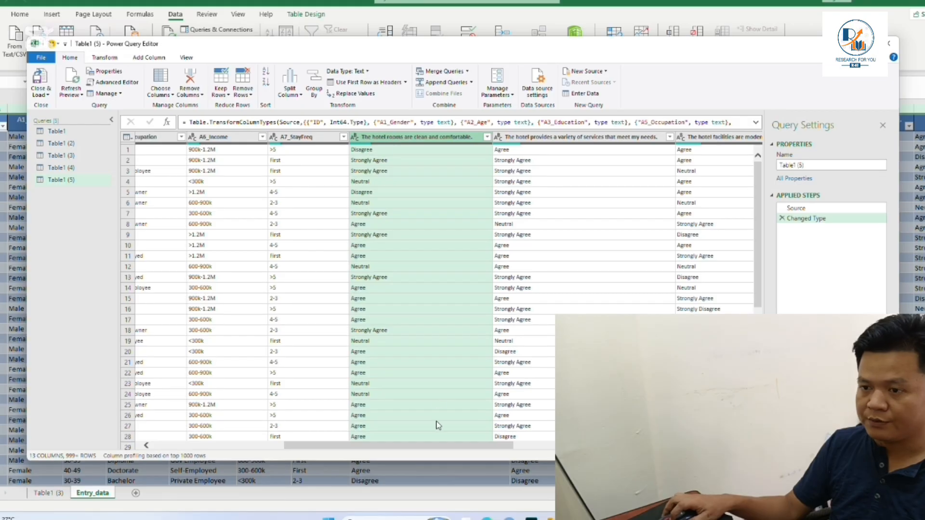
drag(426, 450, 665, 452)
shift+click(705, 142)
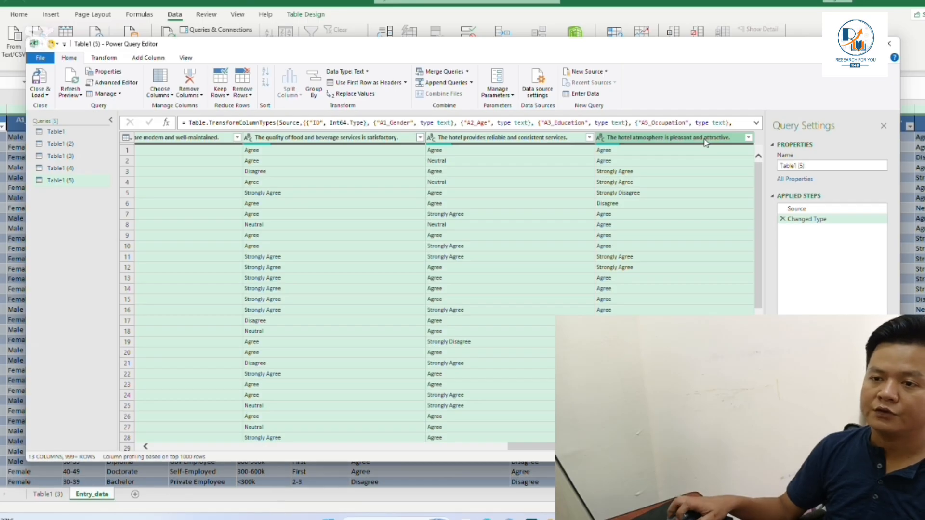
click(103, 58)
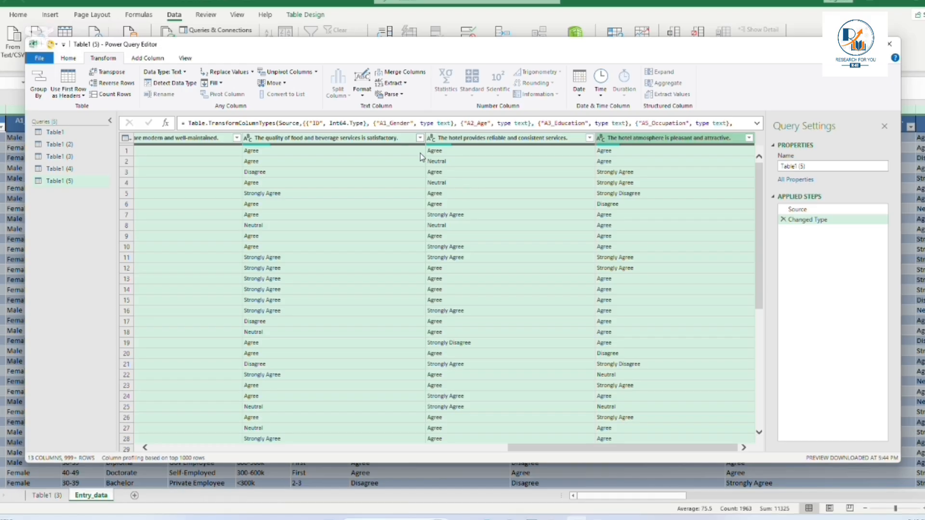
click(316, 73)
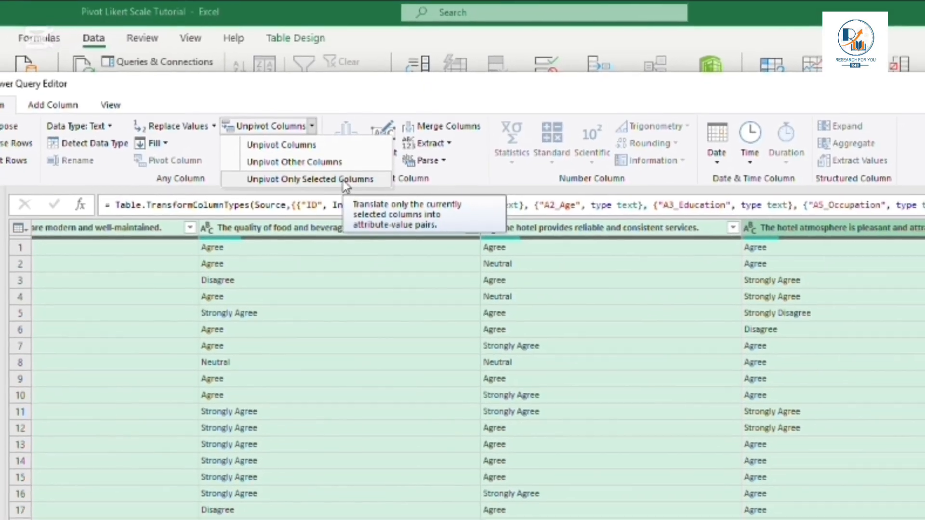
click(346, 185)
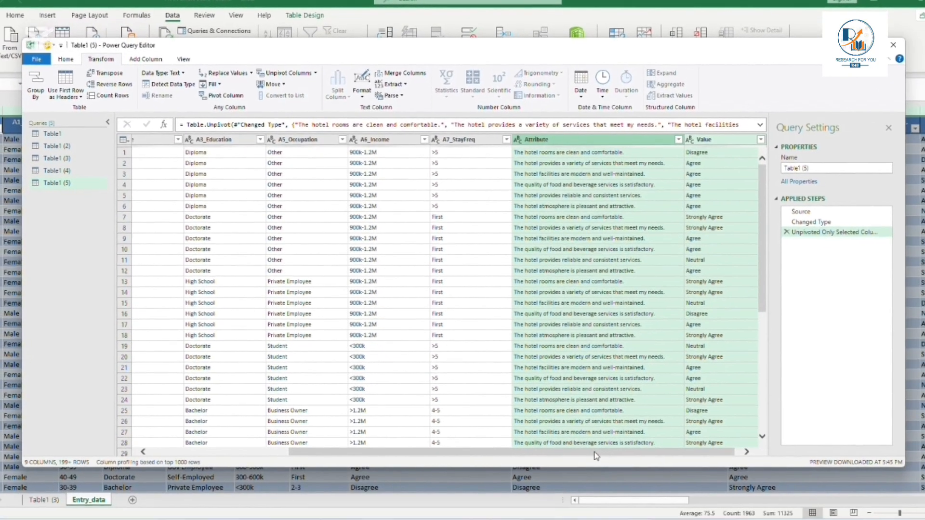
Rename the Attribute column to "Statements"
drag(596, 451, 679, 460)
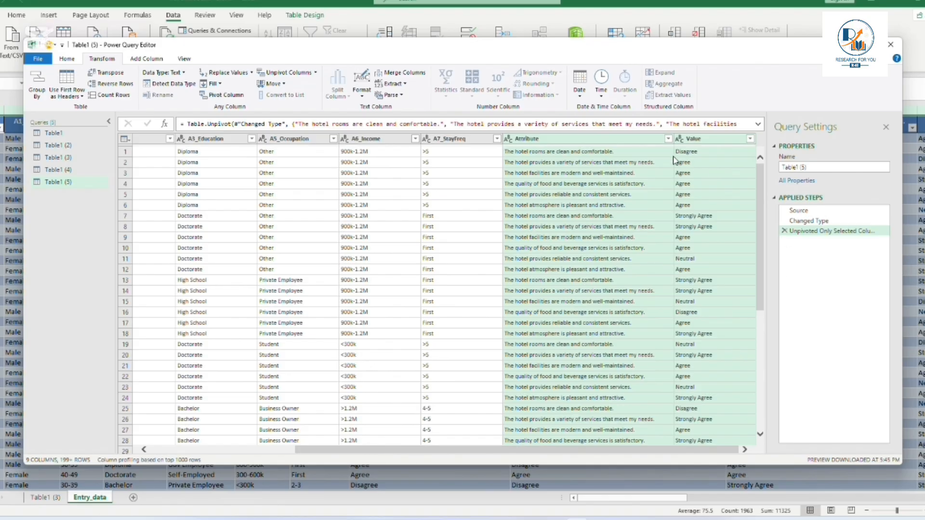
click(558, 144)
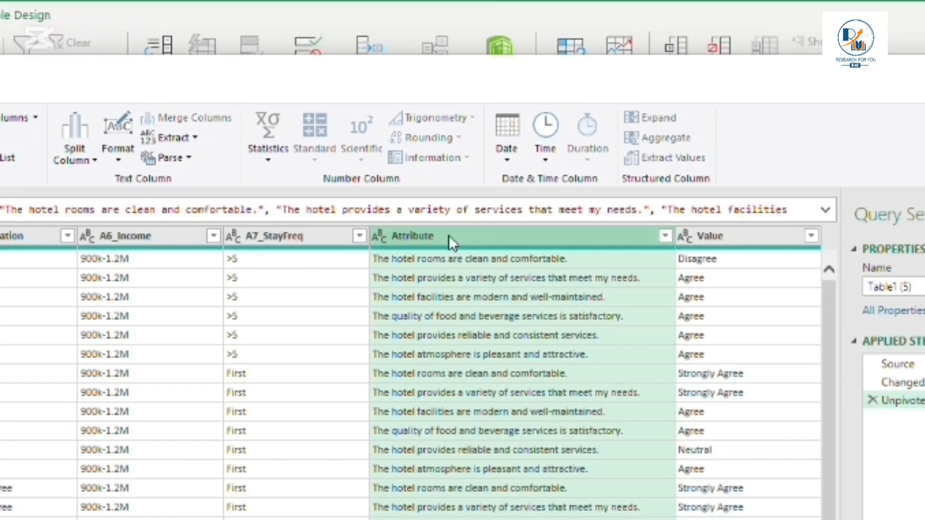
double_click(449, 236)
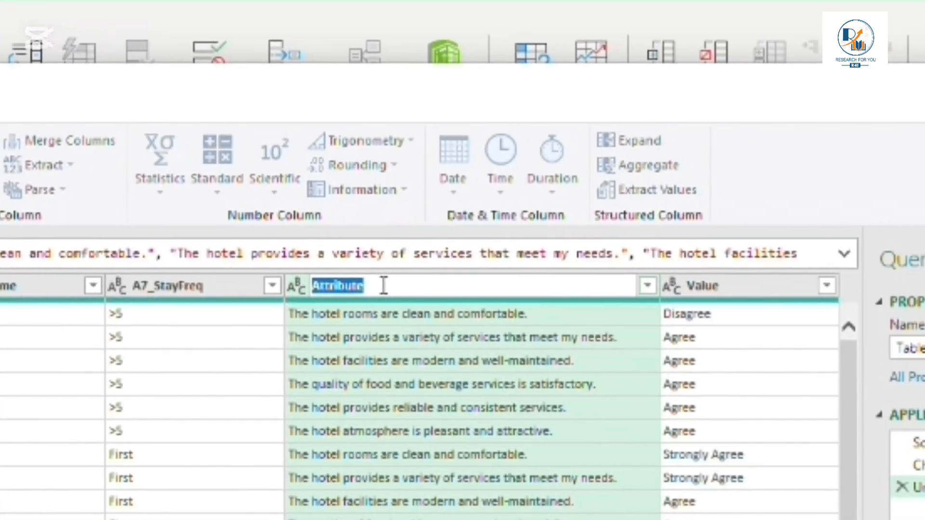
text(Statement)
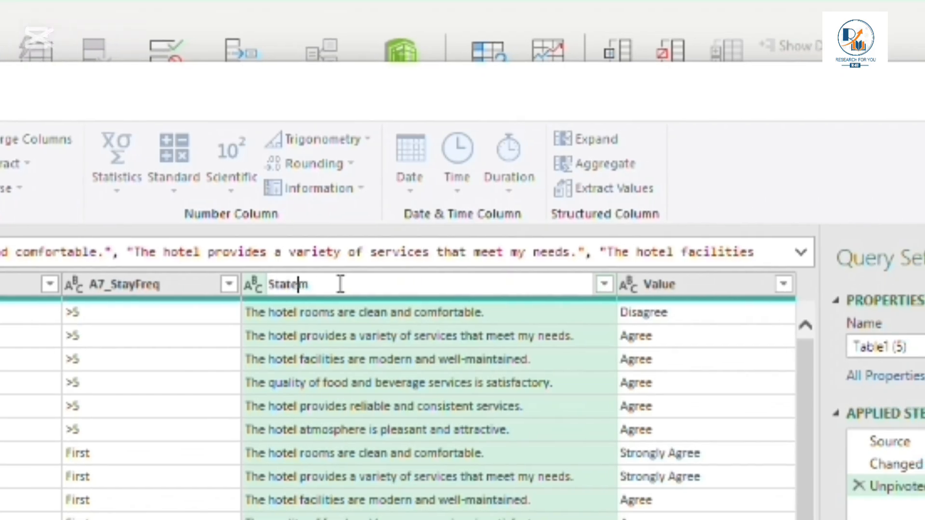
text(s)
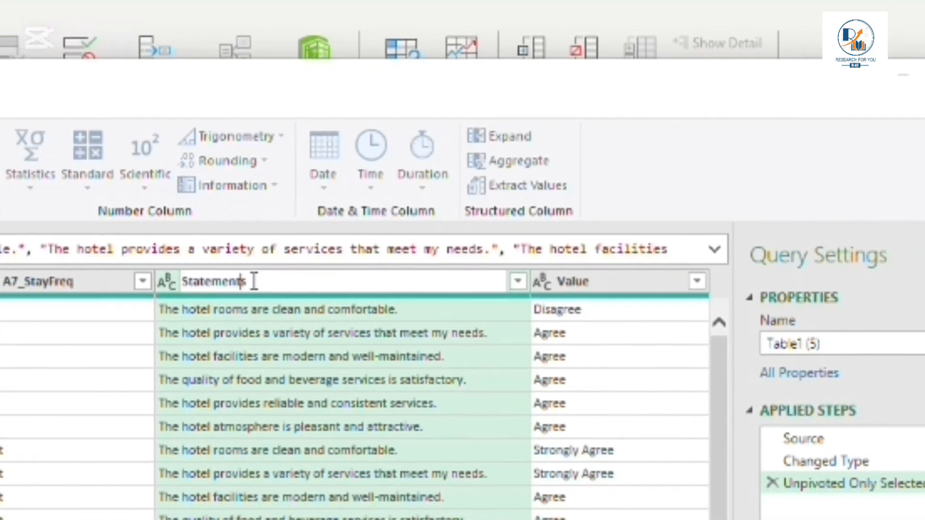
key(Return)
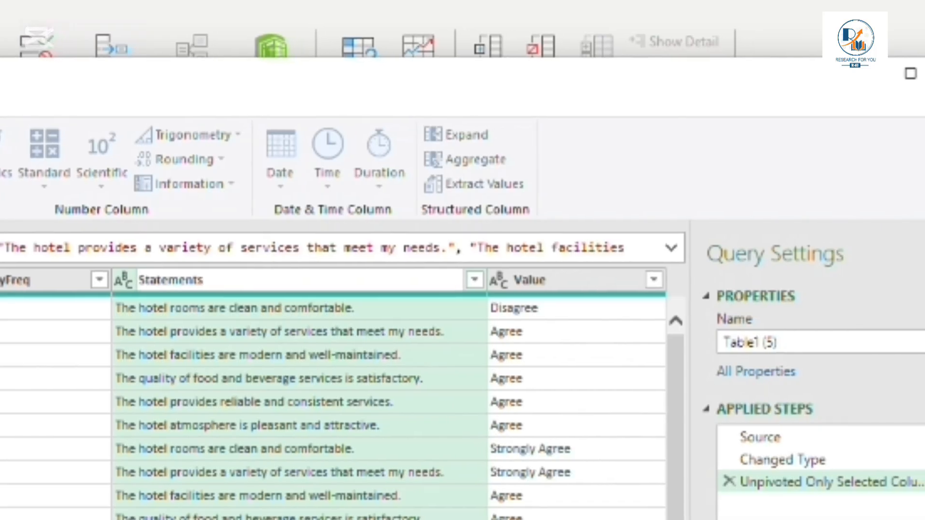
Rename the Value column to "Likert Scale Responses"
click(576, 283)
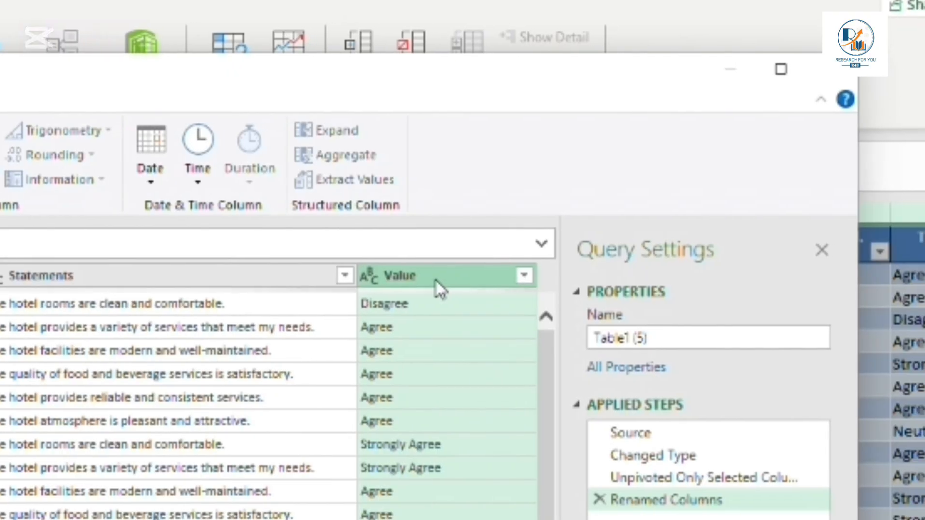
double_click(470, 278)
text(Likert Scale Respon)
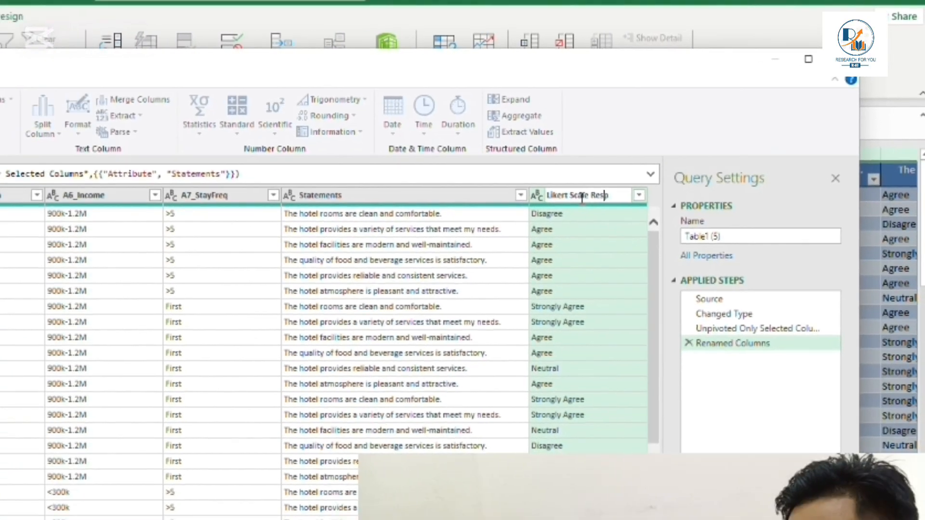
text(ses)
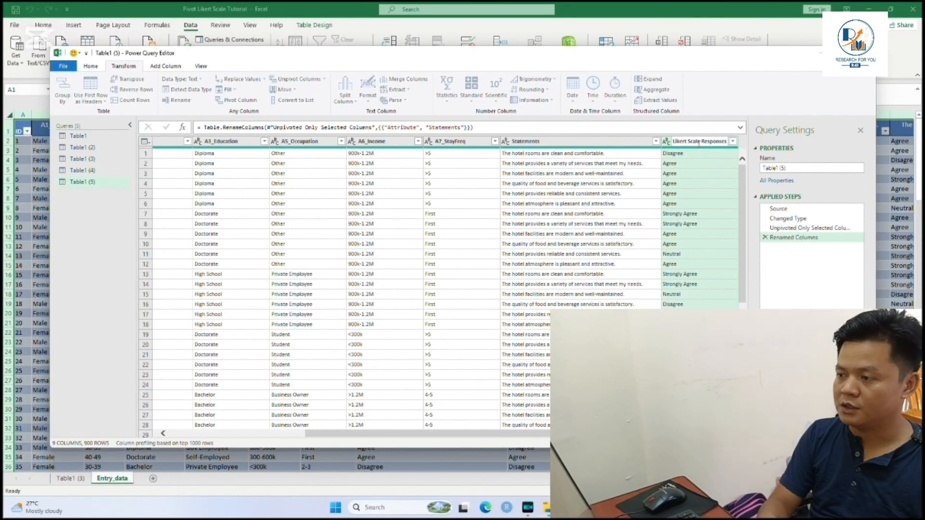
key(Return)
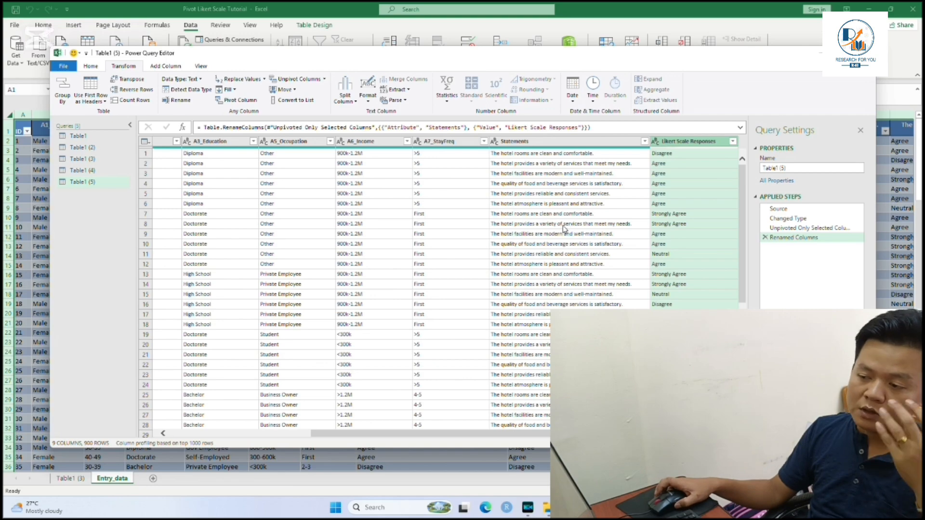
Close the query and load its results as a PivotTable Report in a new worksheet
scroll(742, 296, down, 20)
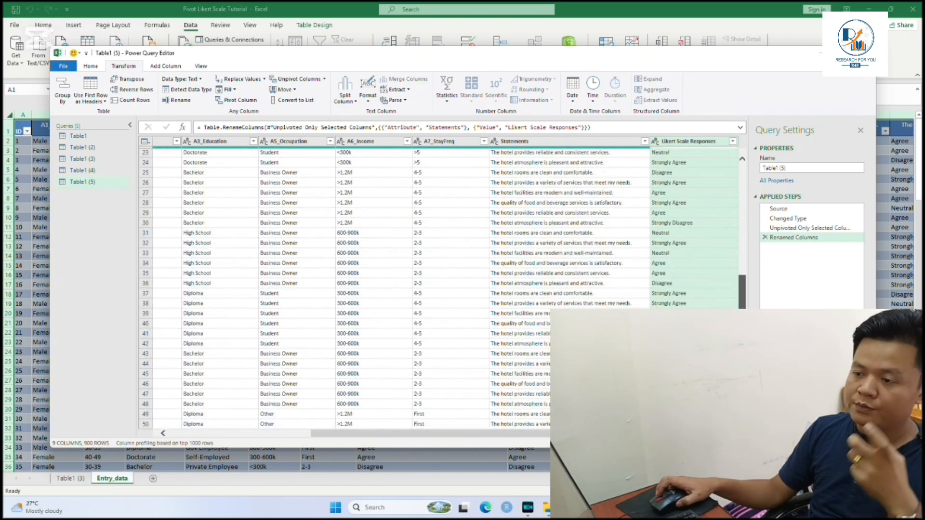
scroll(743, 296, up, 20)
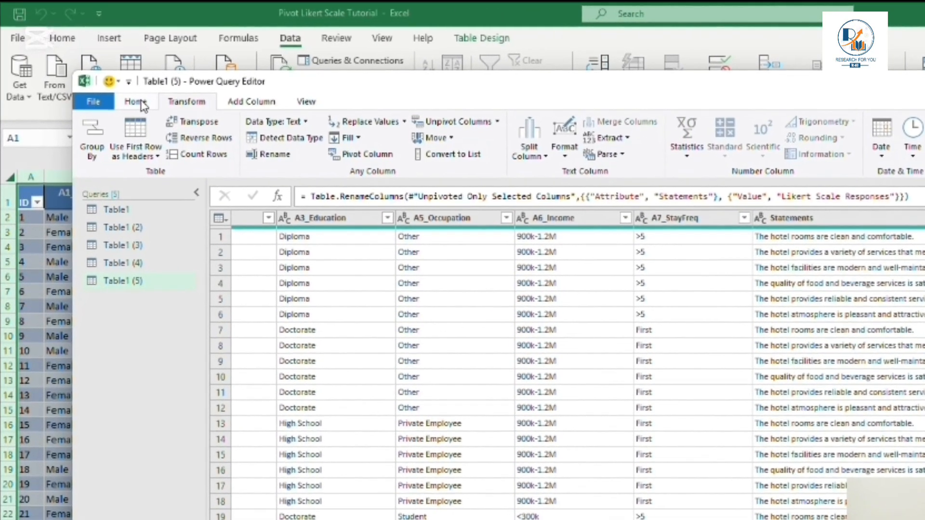
click(142, 103)
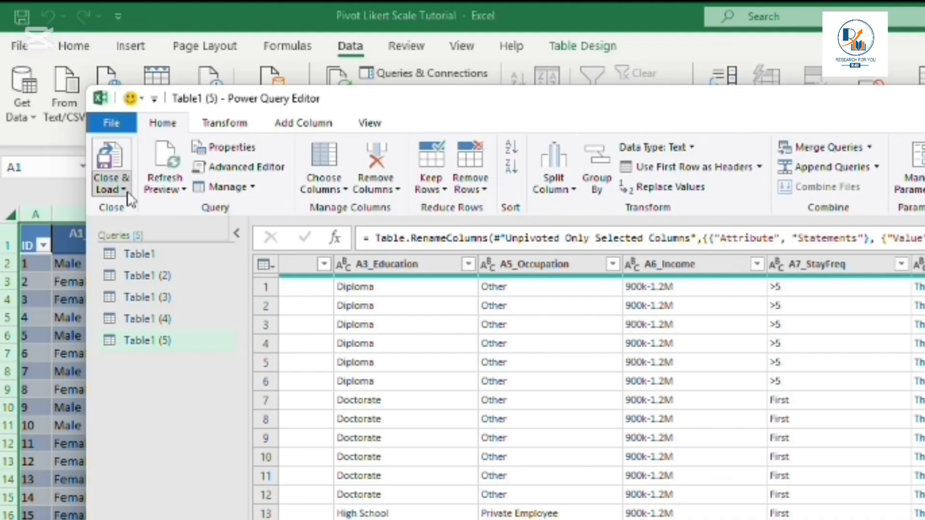
click(112, 182)
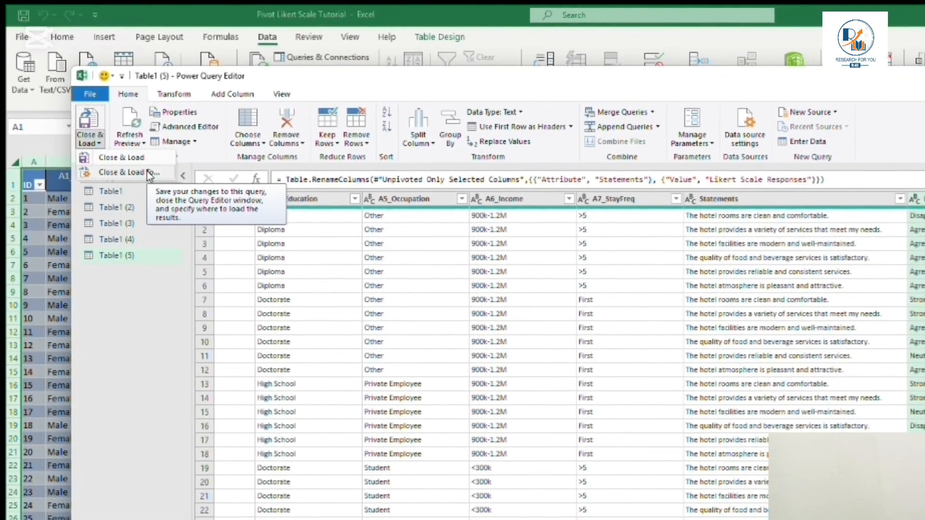
click(162, 191)
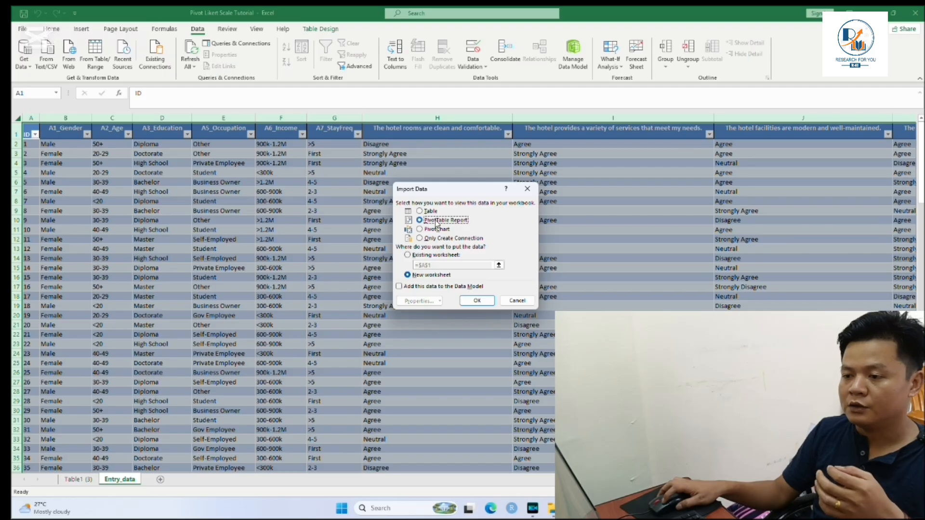
click(486, 303)
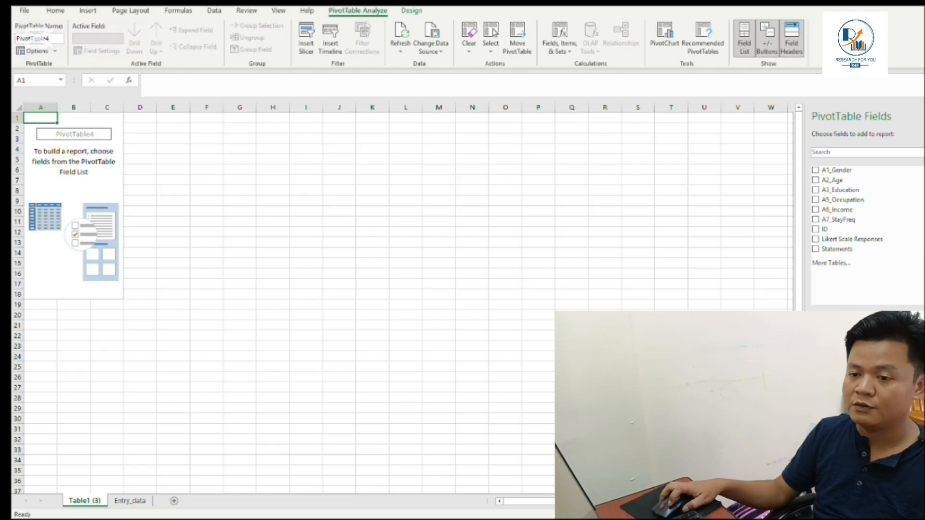
Add the Statements field to the rows of the new PivotTable
click(107, 191)
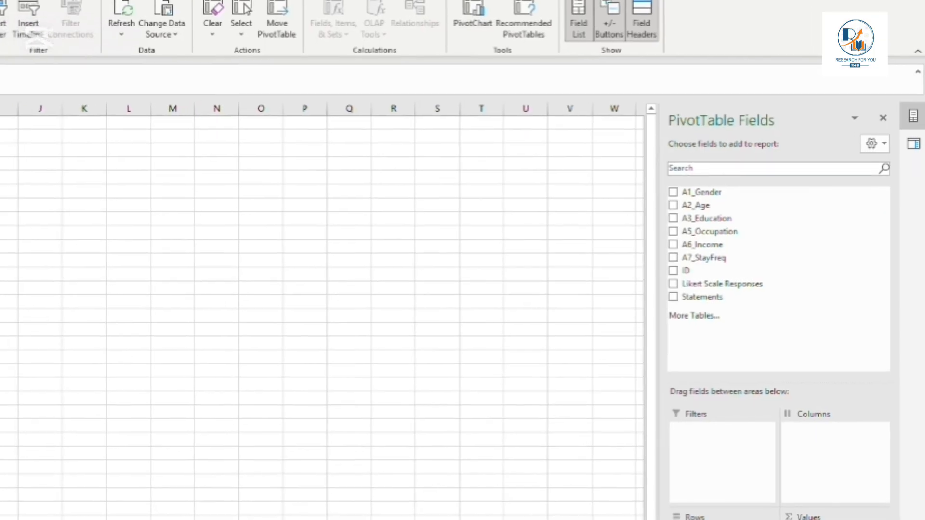
drag(702, 297, 717, 519)
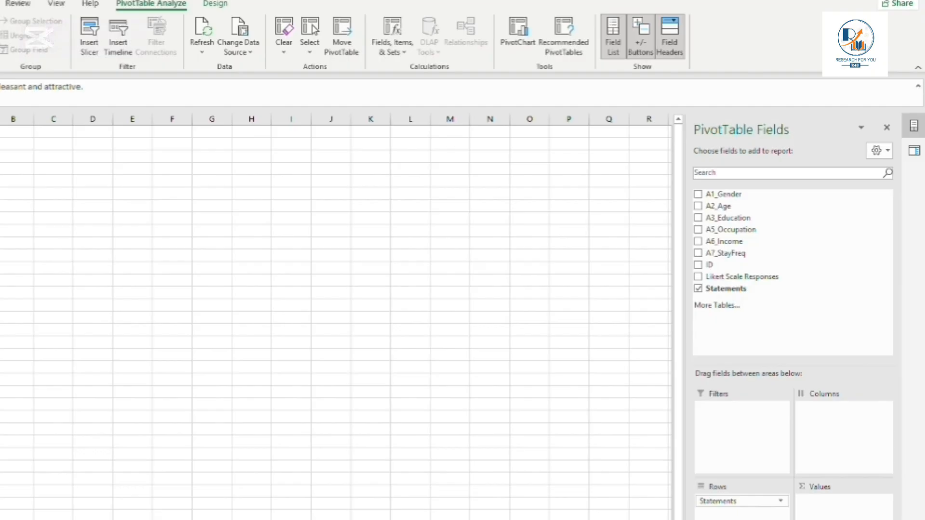
click(406, 265)
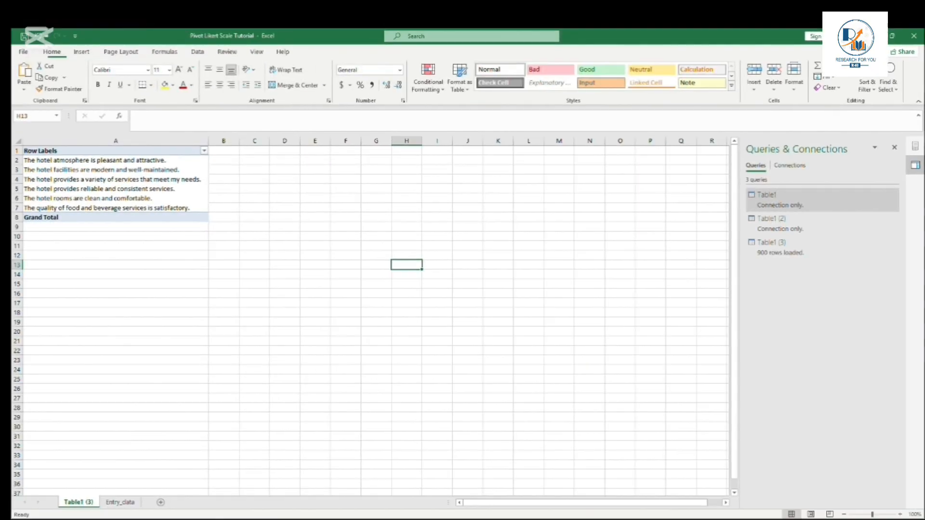
Place the Statements field in the rows and the Likert Scale Responses field in the columns of the PivotTable
click(115, 186)
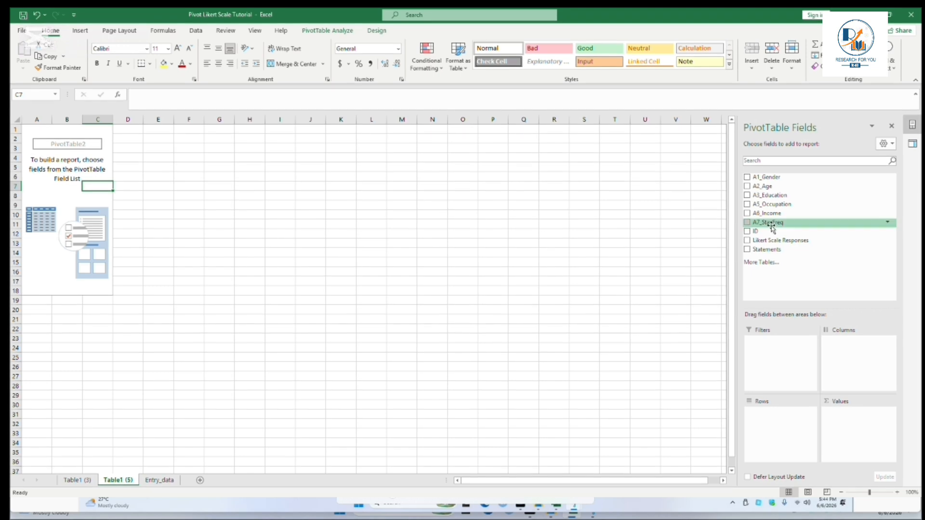
click(753, 253)
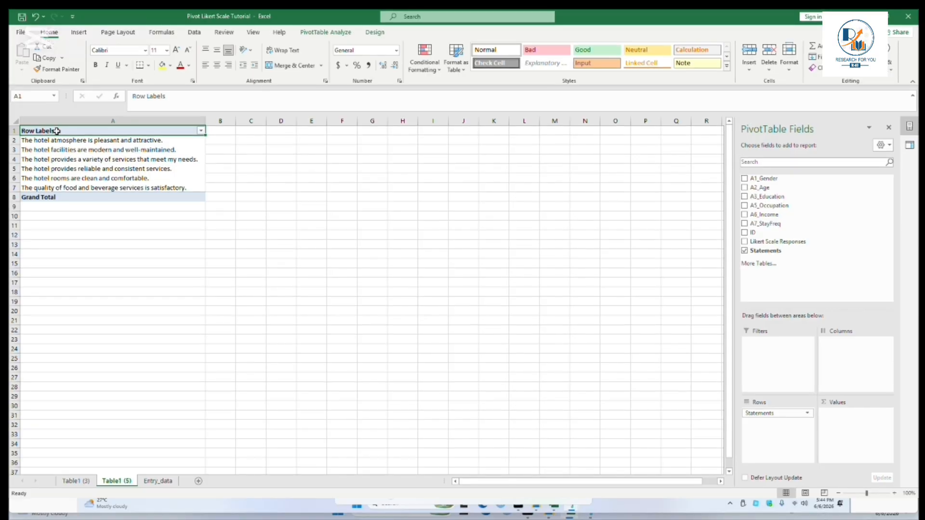
drag(57, 131, 76, 198)
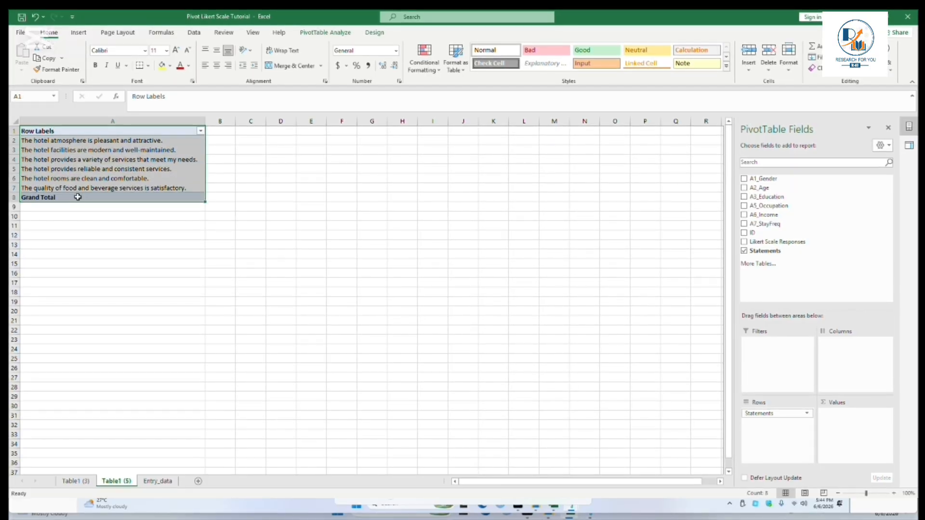
click(743, 243)
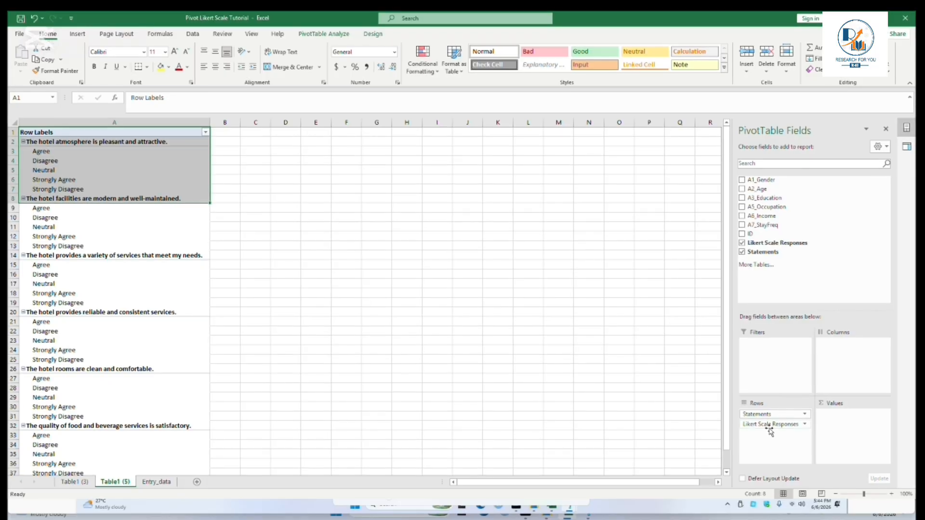
drag(795, 424, 837, 348)
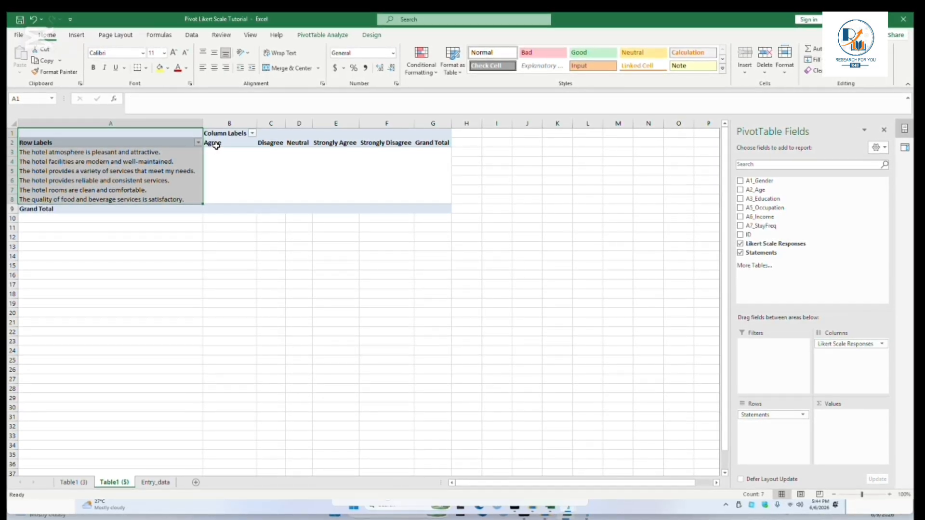
drag(215, 145, 438, 144)
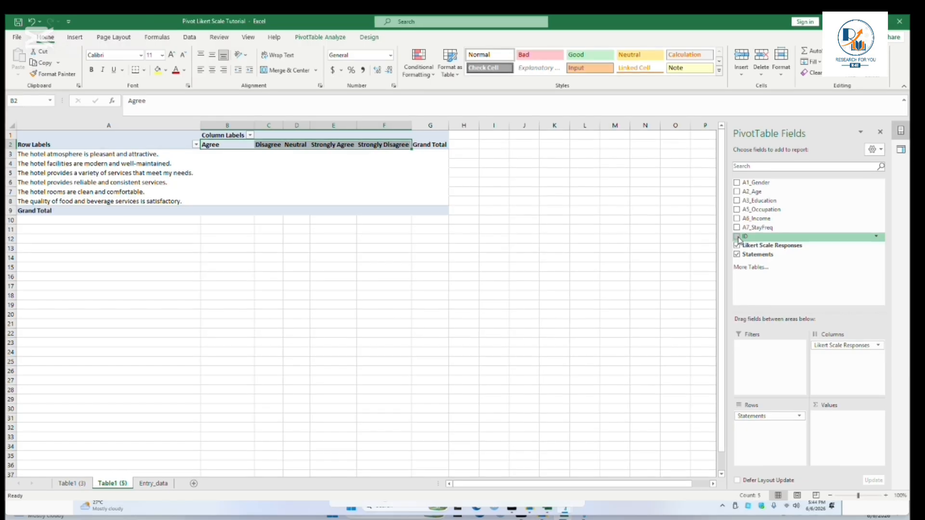
click(225, 155)
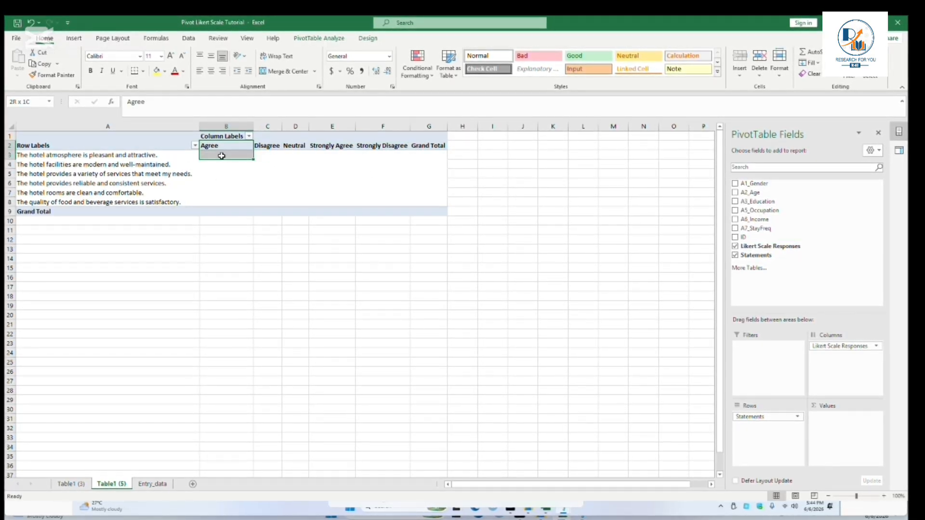
drag(267, 146, 271, 154)
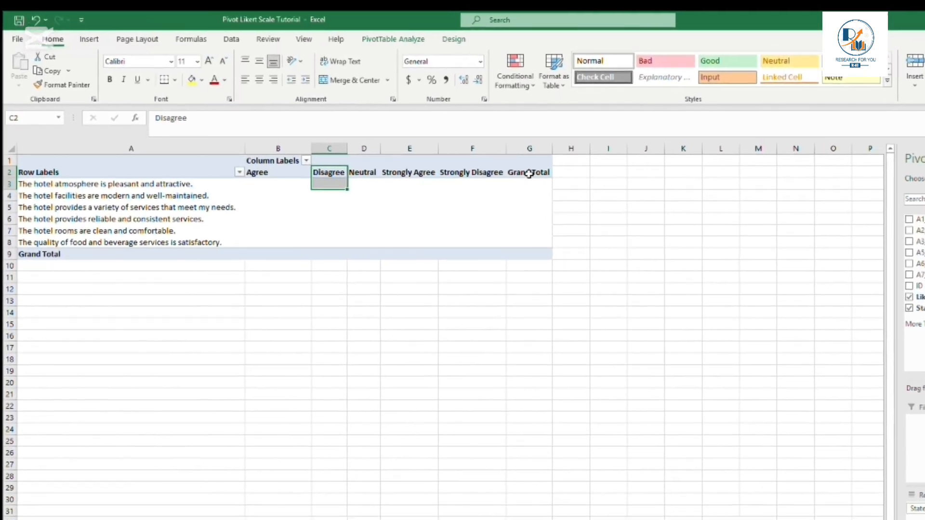
drag(428, 146, 429, 156)
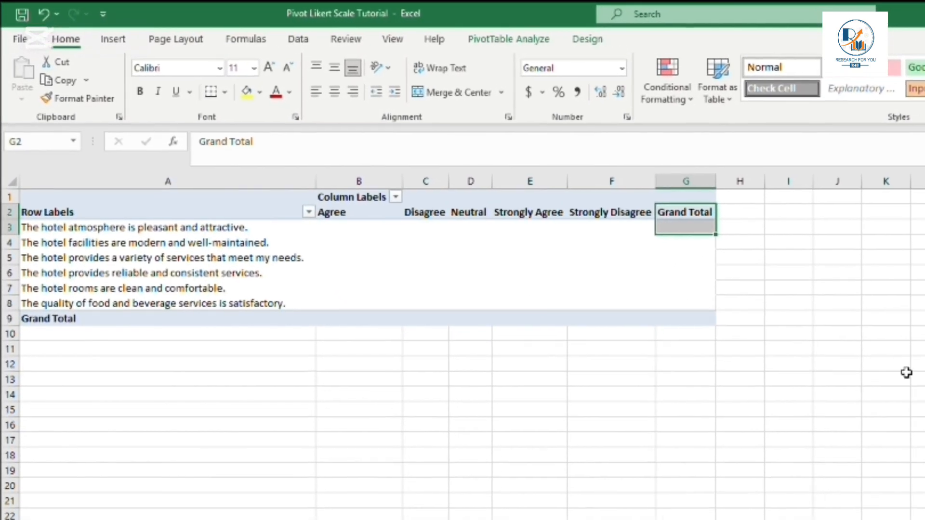
click(815, 352)
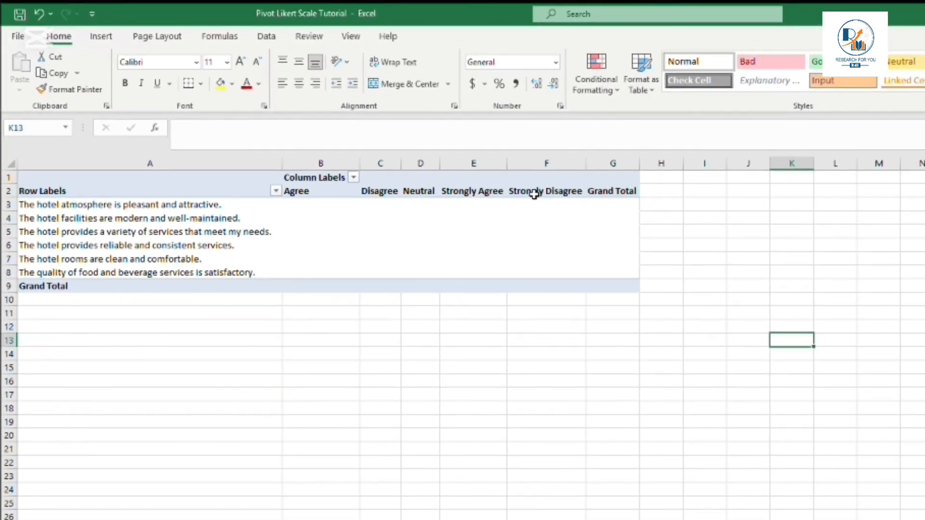
Add the ID field to the PivotTable values and summarise it by Count
click(420, 218)
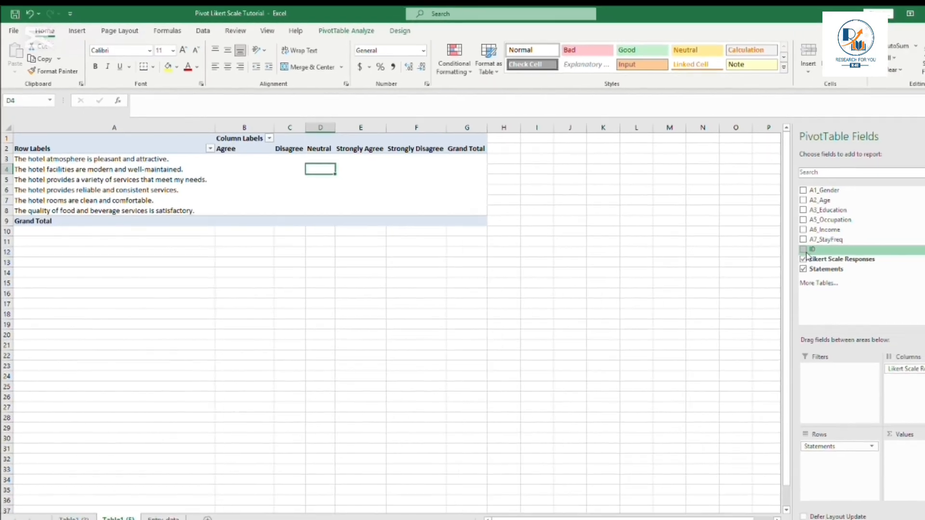
click(805, 250)
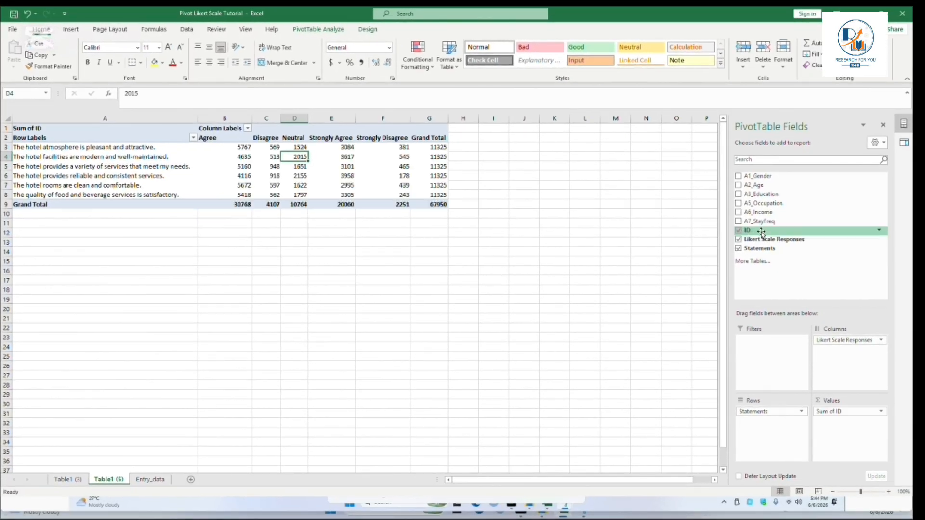
click(852, 412)
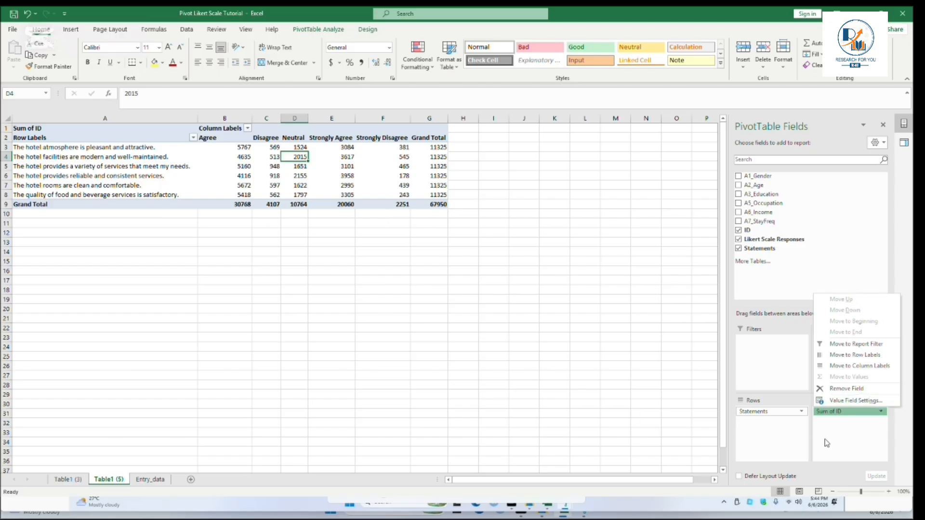
click(880, 412)
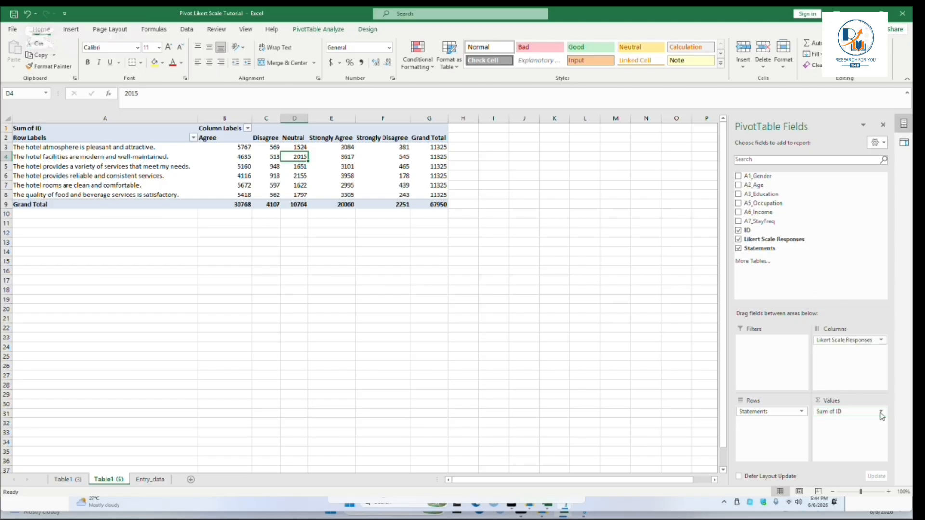
click(880, 413)
click(873, 401)
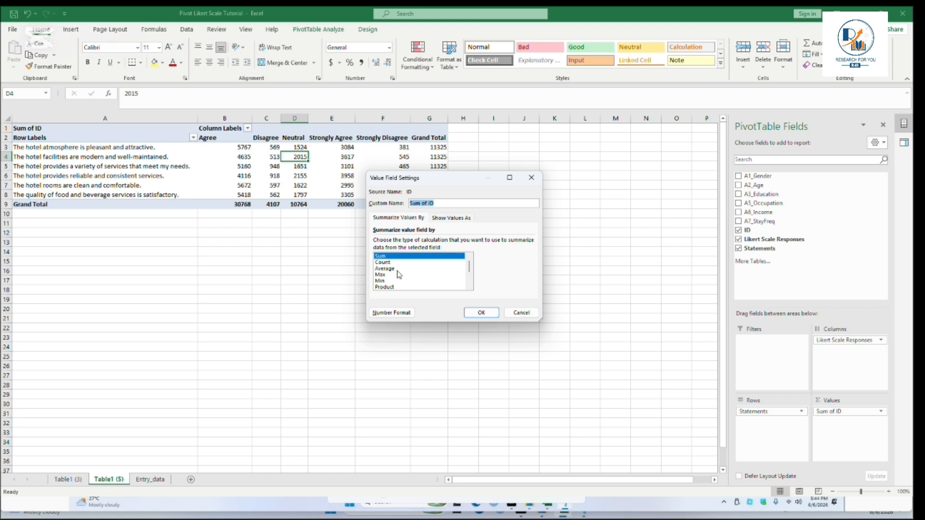
scroll(398, 274, down, 2)
scroll(398, 275, up, 2)
click(386, 262)
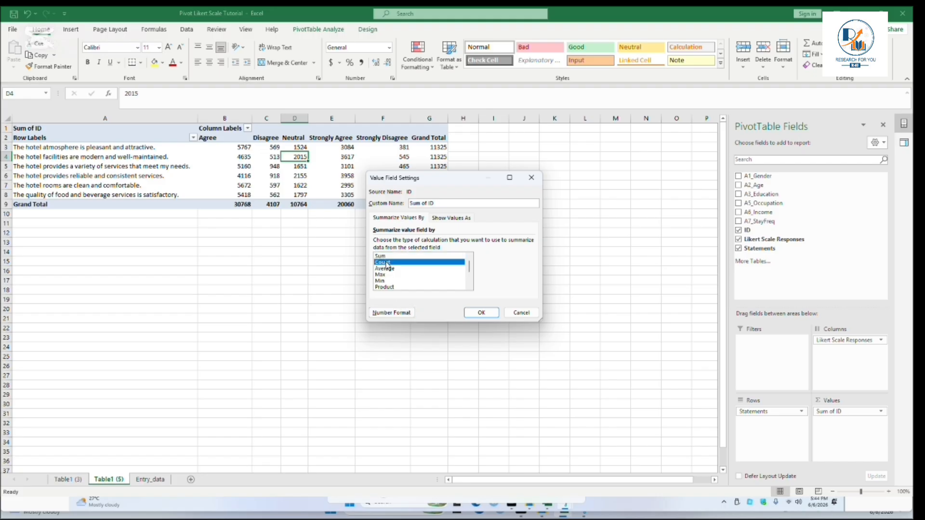
click(479, 312)
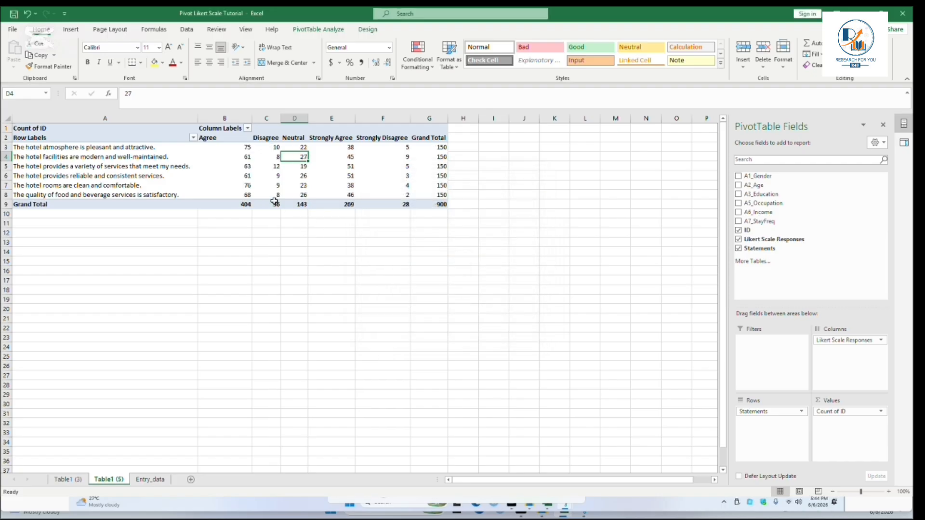
Examine the response counts and total for the hotel atmosphere statement and the order of the response headings
drag(224, 147, 418, 147)
click(242, 146)
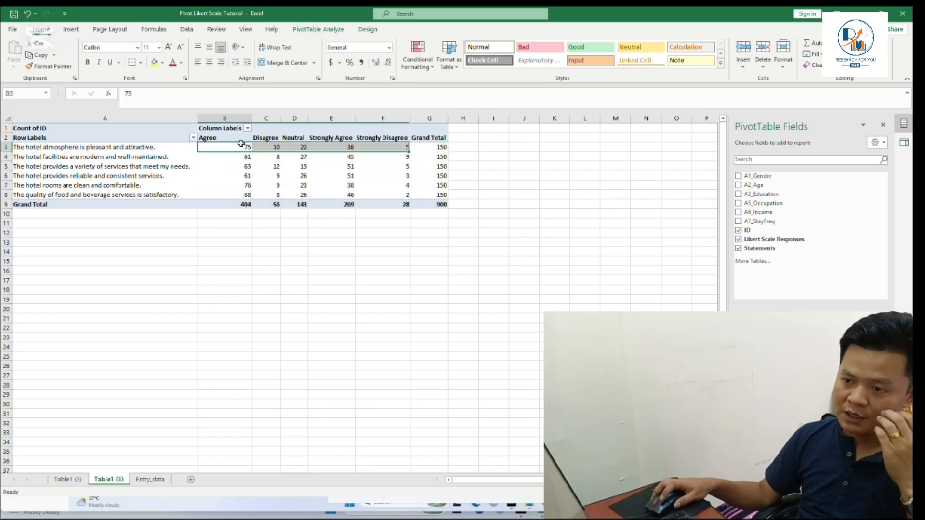
click(285, 148)
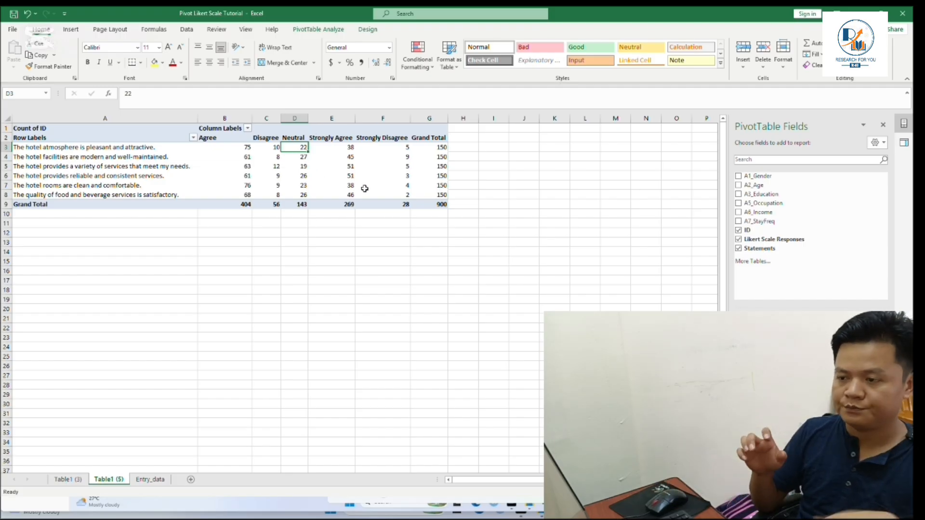
click(424, 146)
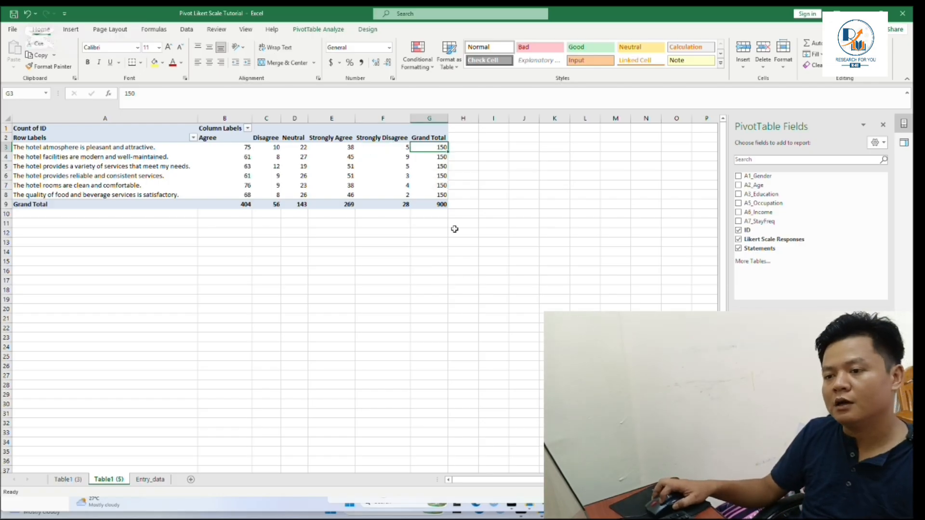
click(232, 139)
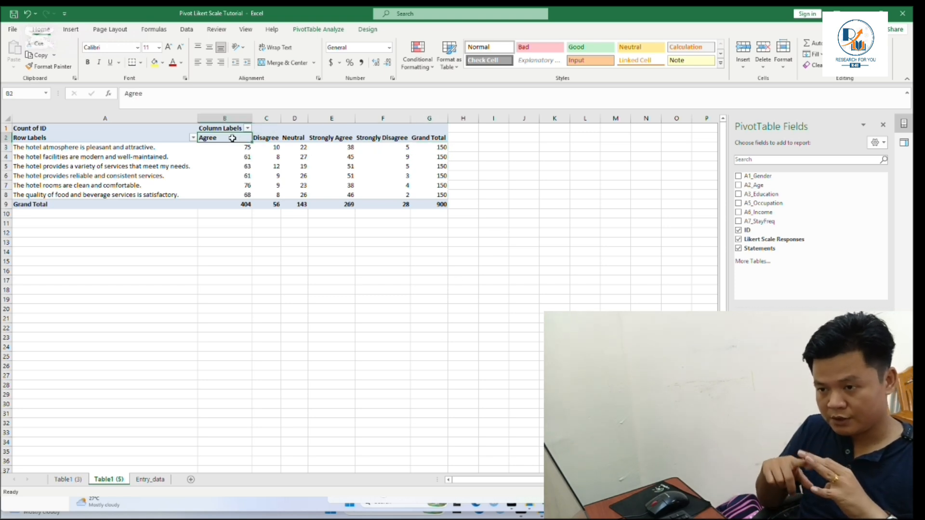
drag(250, 139, 381, 136)
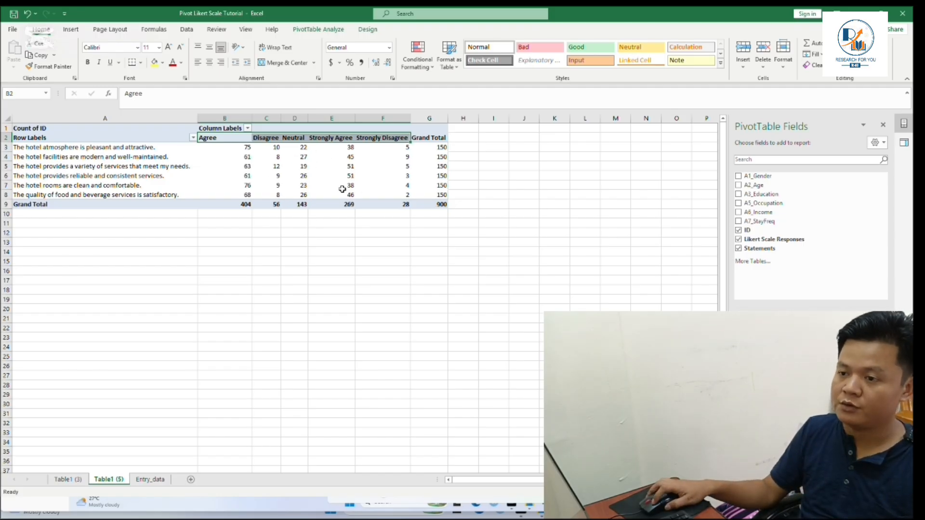
Reorder the response columns as Strongly Disagree, Disagree, Neutral, Agree, Strongly Agree
drag(331, 138, 399, 209)
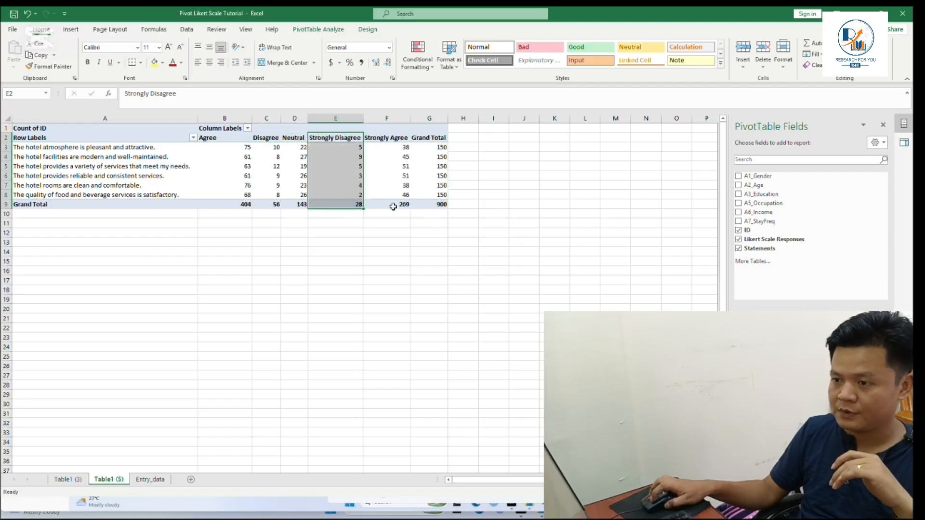
drag(345, 131, 202, 140)
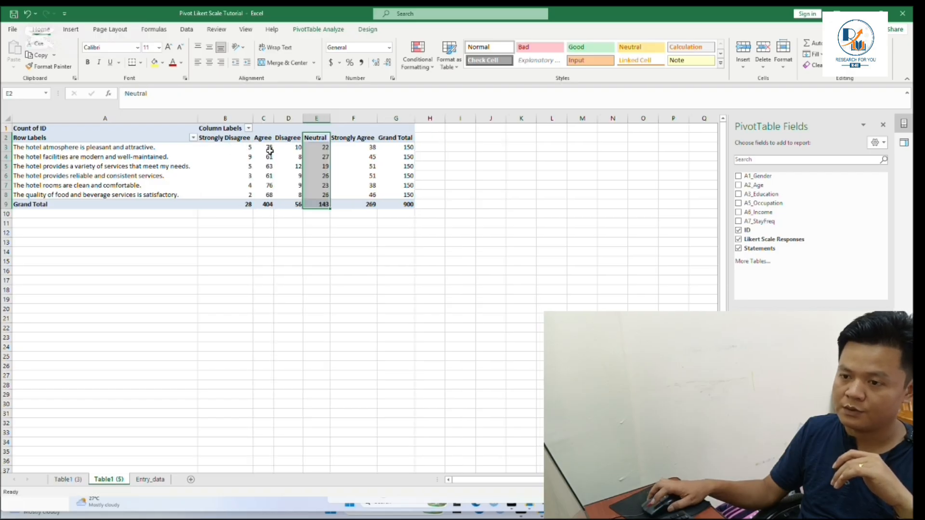
drag(263, 137, 322, 207)
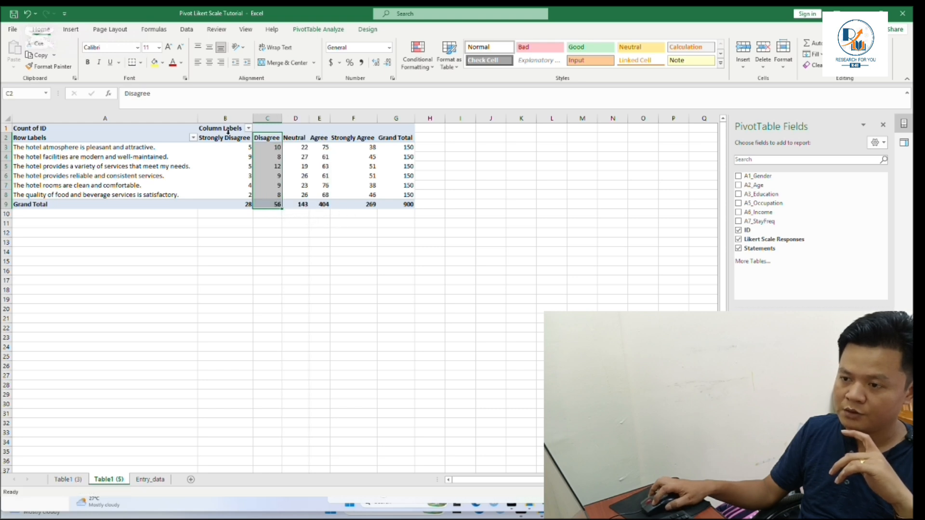
Widen the five response columns, B to F, to one equal width
click(224, 117)
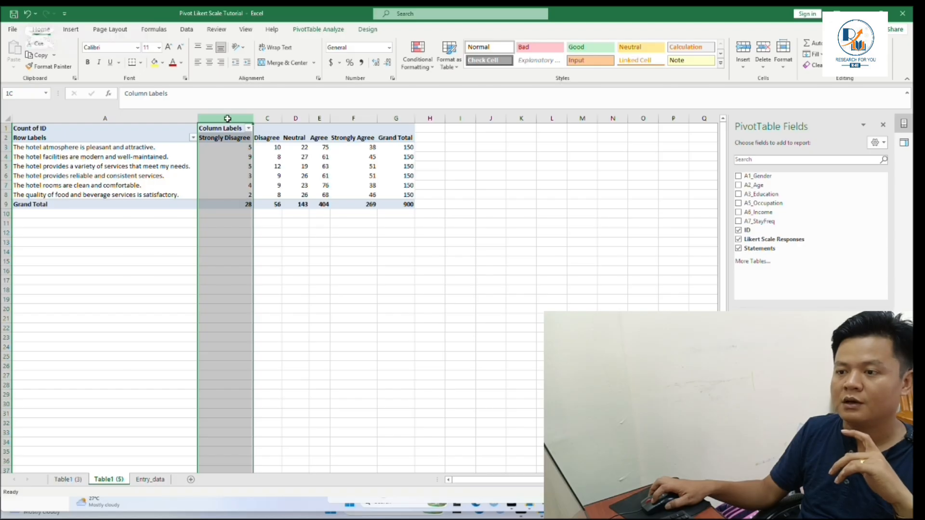
drag(227, 118, 354, 118)
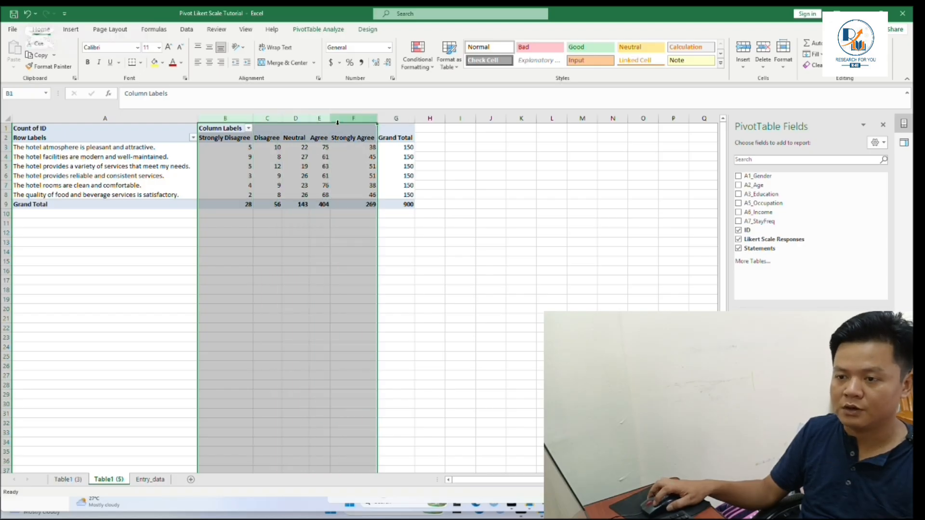
click(219, 139)
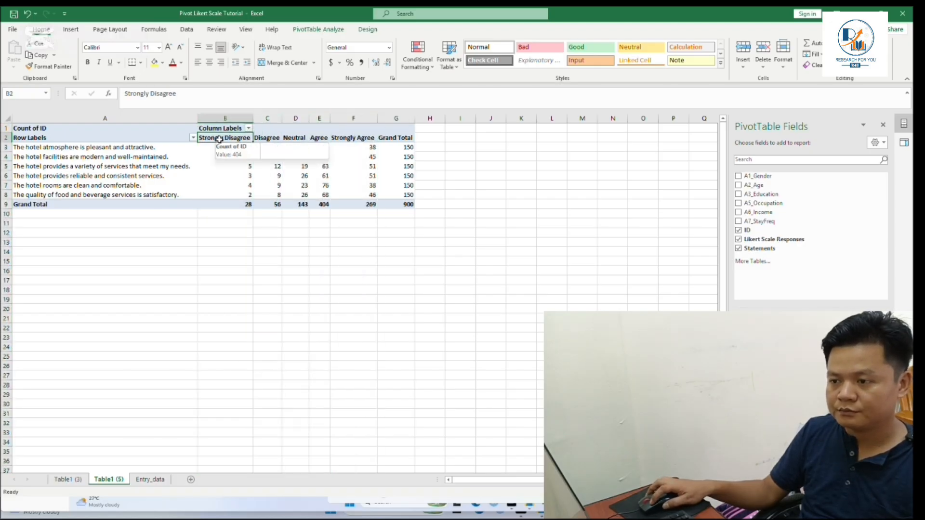
key(Down)
key(Down)
key(Down)
key(Down)
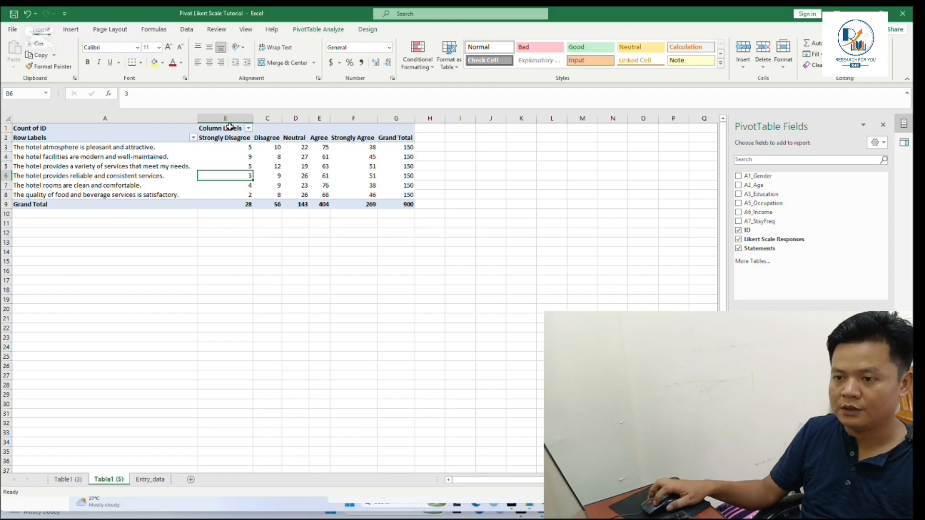
drag(230, 118, 389, 116)
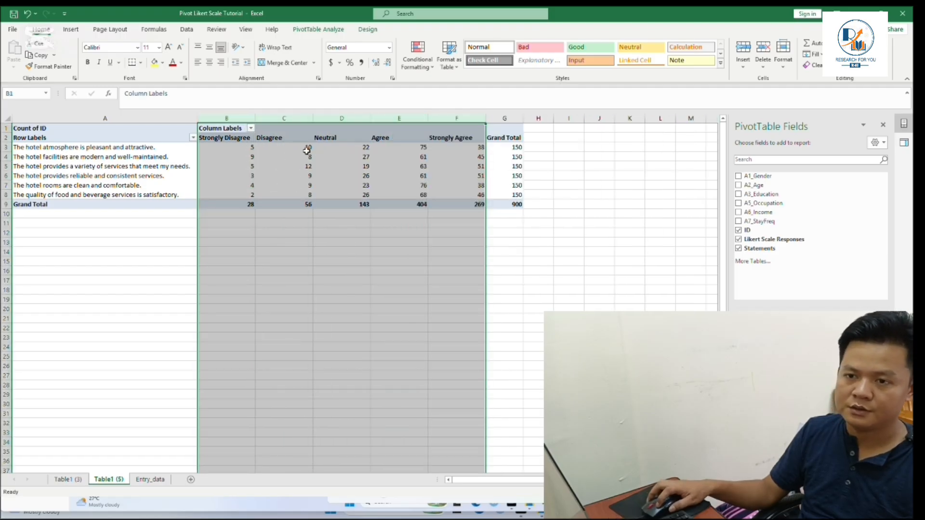
Centre the response headings, counts and grand totals in columns B to G of the PivotTable
drag(244, 138, 508, 203)
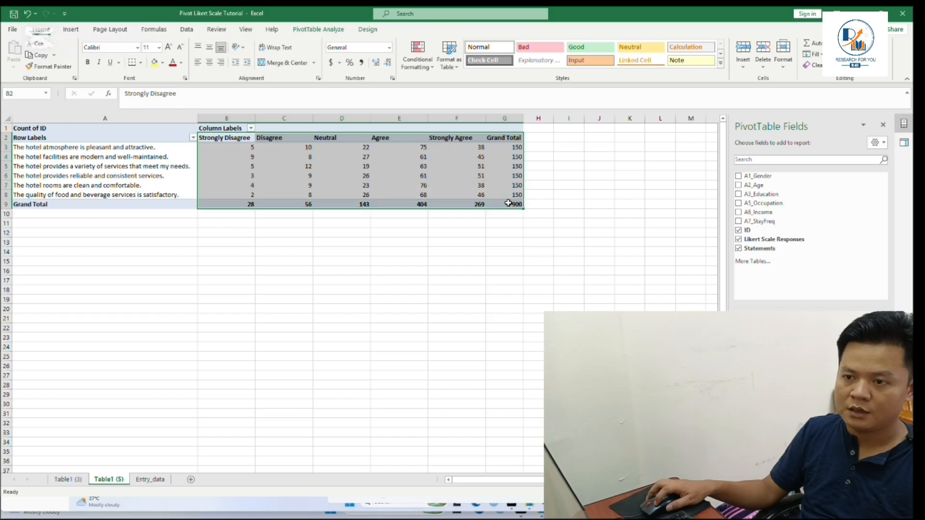
click(209, 62)
click(436, 243)
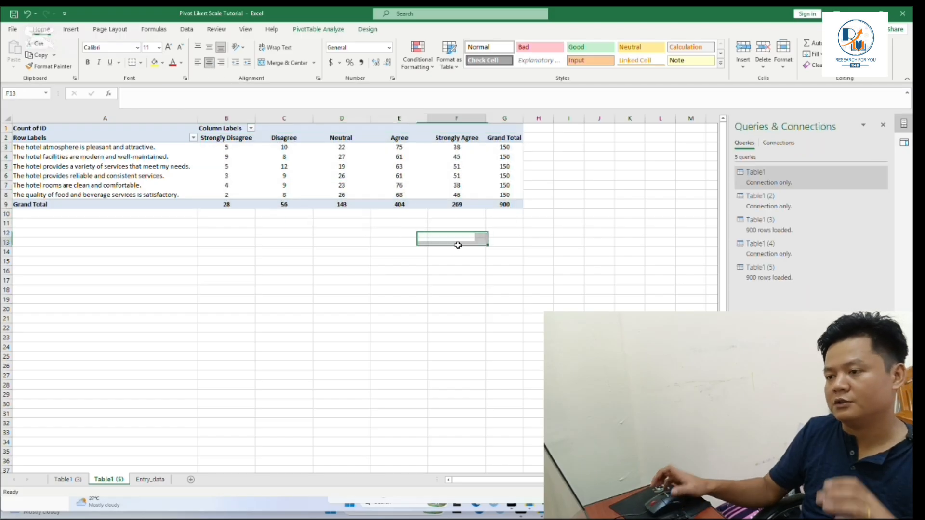
Hide the Grand Total row, row 9, below the statements
drag(225, 146, 280, 185)
click(4, 204)
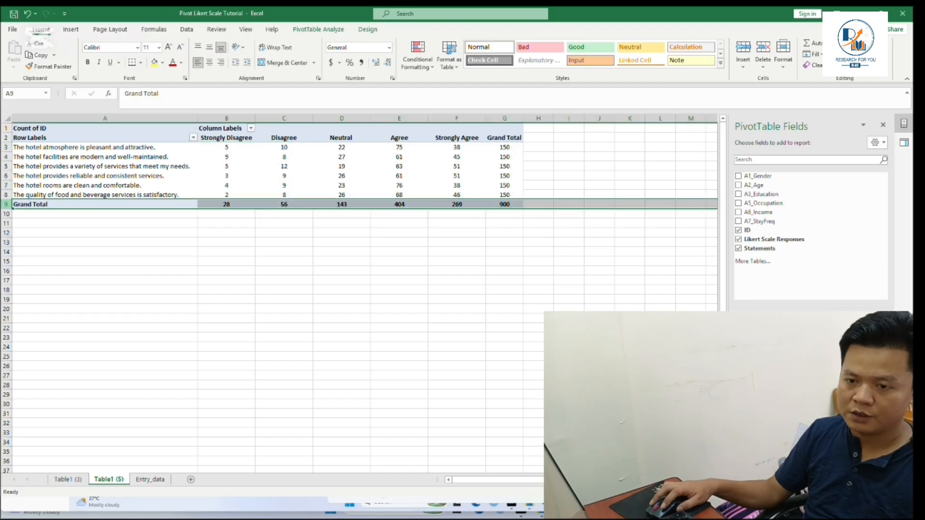
right_click(4, 203)
key(Escape)
key(Delete)
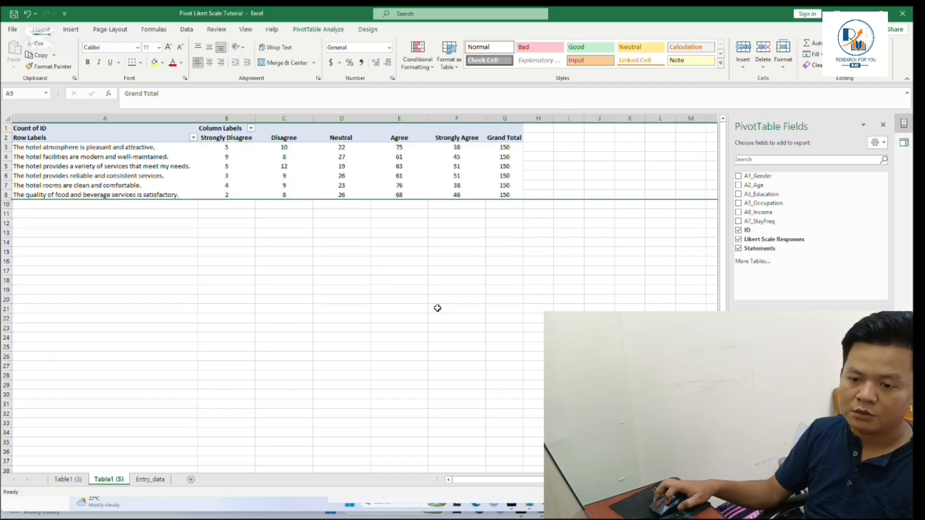
click(438, 305)
click(414, 177)
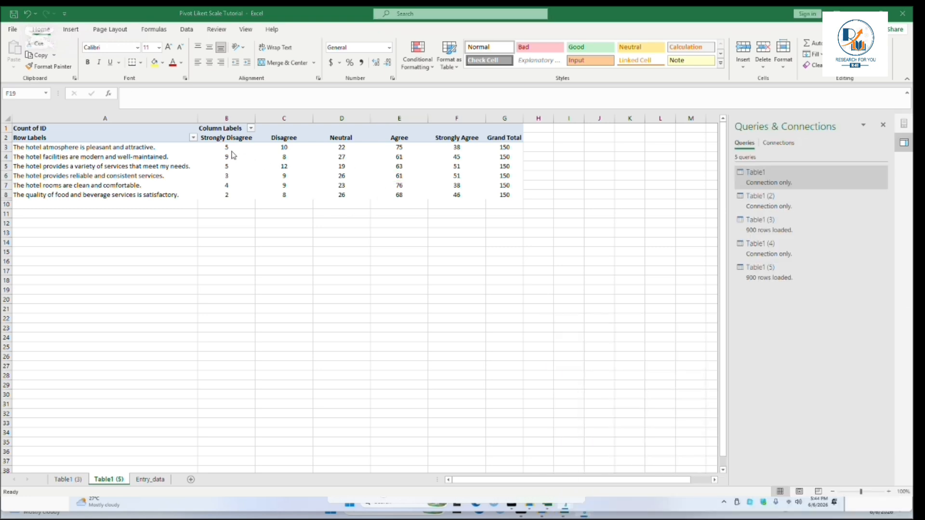
Show the PivotTable counts in B3:G8 as % of Row Total, formatted without decimal places
drag(227, 147, 501, 196)
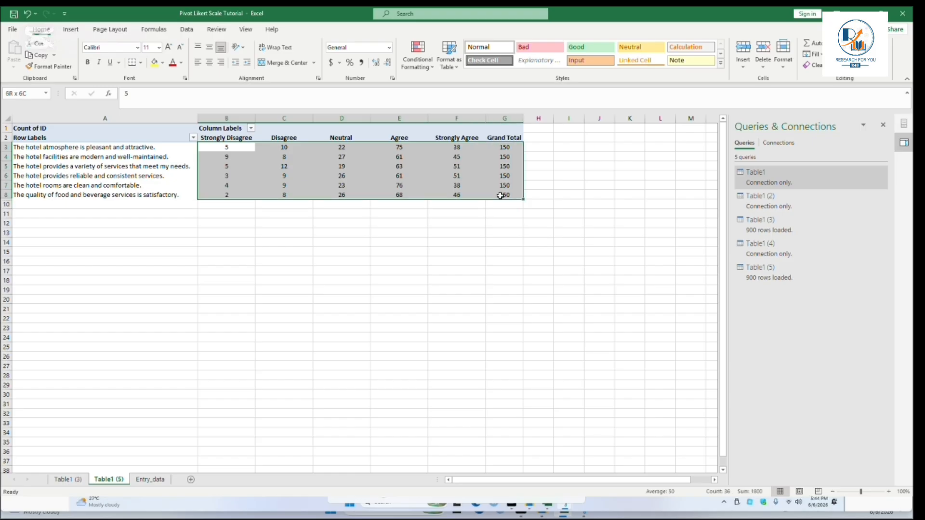
right_click(444, 167)
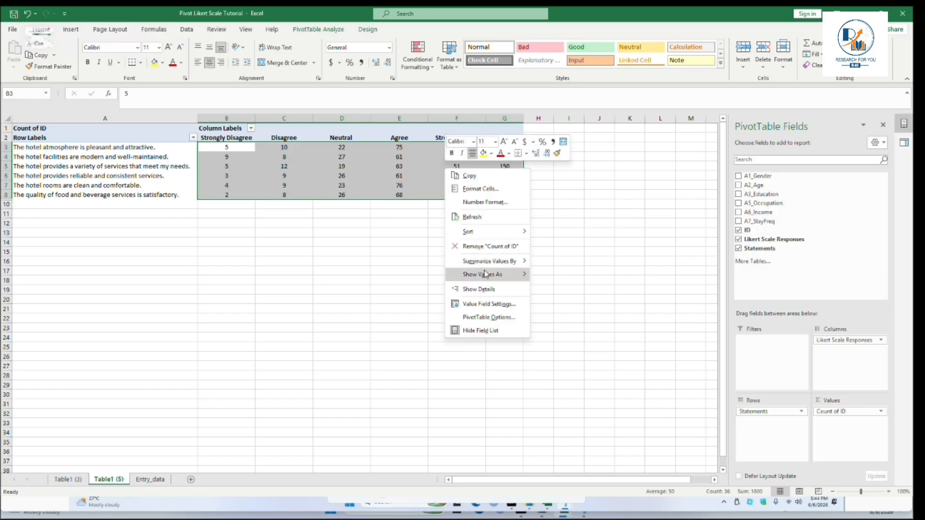
mouse_move(485, 273)
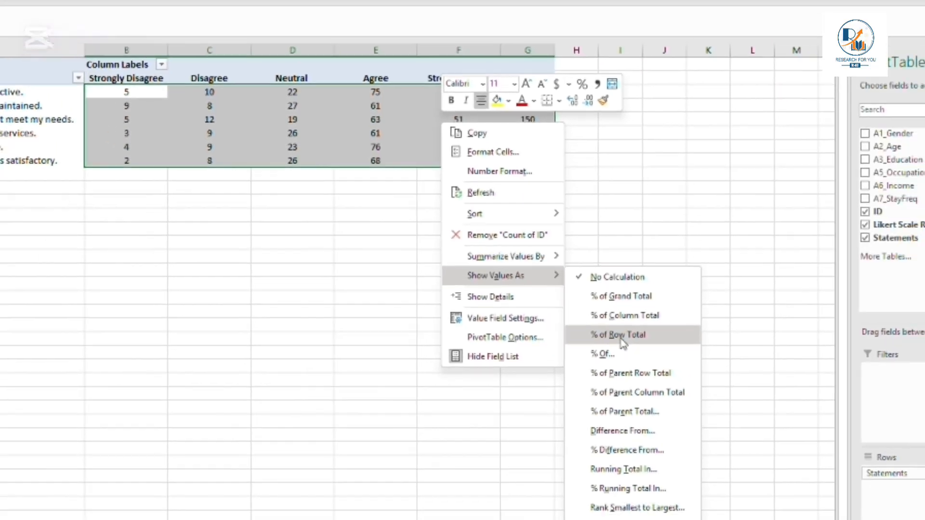
click(725, 385)
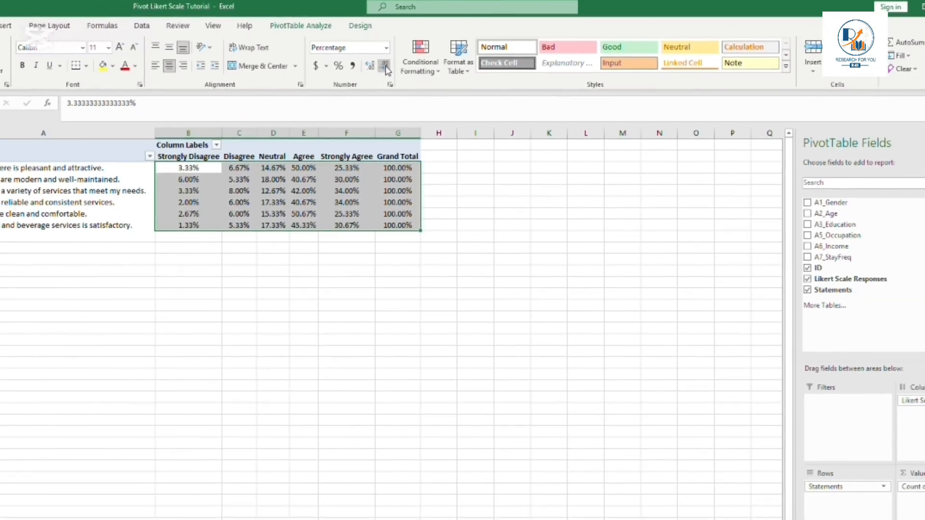
click(380, 81)
click(379, 81)
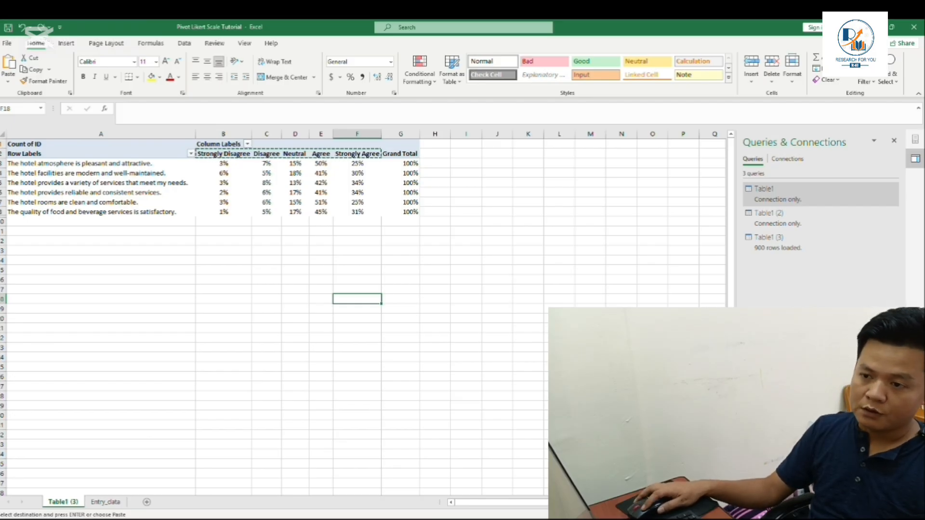
Undo the decimal-place changes and the percentage display of the PivotTable values
key(ctrl+z)
key(ctrl+z)
key(ctrl+z)
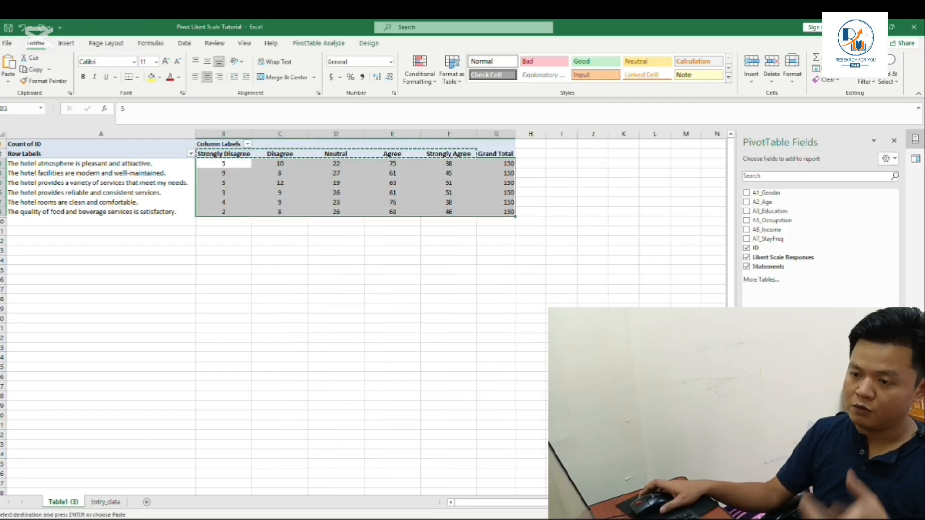
click(495, 357)
Enter the Likert scale codes 1 to 5 down cells B18 to B22
drag(214, 155, 450, 155)
click(223, 299)
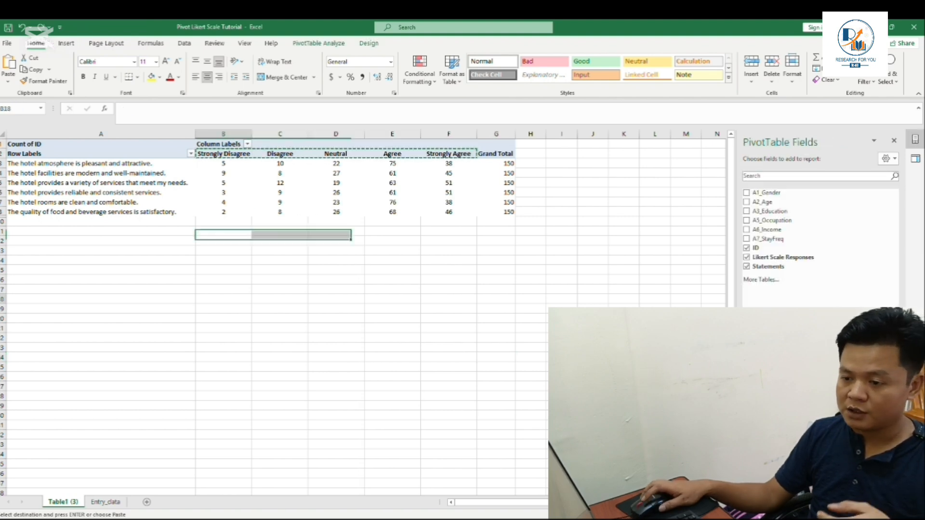
text(1)
key(Return)
text(2)
key(Return)
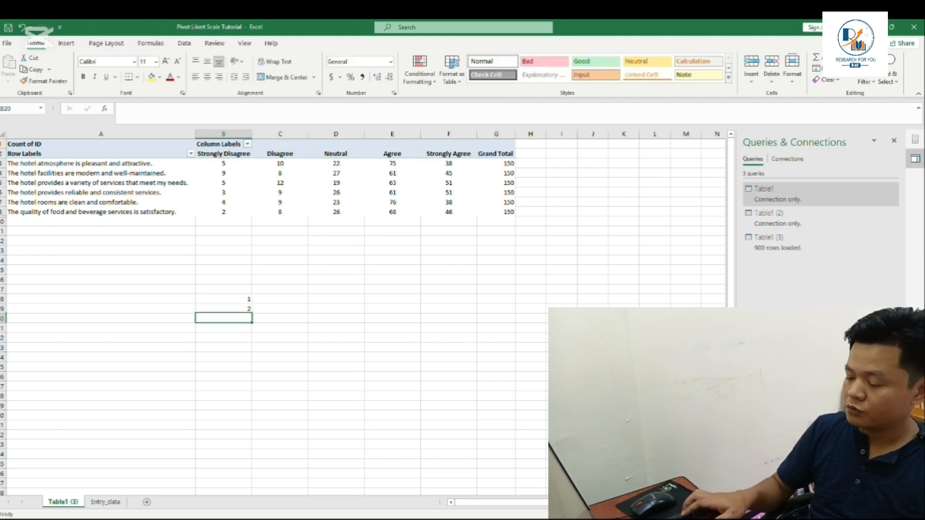
text(3)
key(Return)
text(4)
key(Return)
text(5)
key(Return)
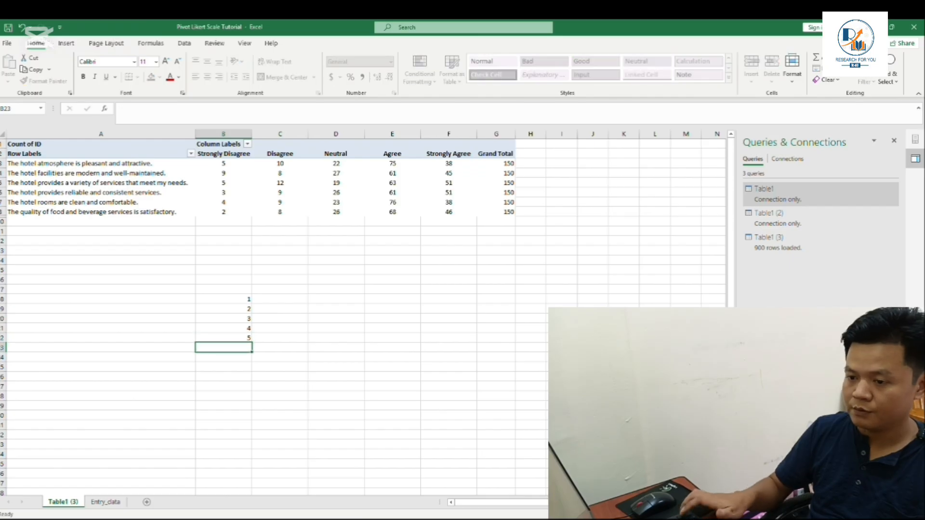
Copy the five response headings in B2:F2 and paste them transposed into C18:C22 beside the scale codes
click(223, 154)
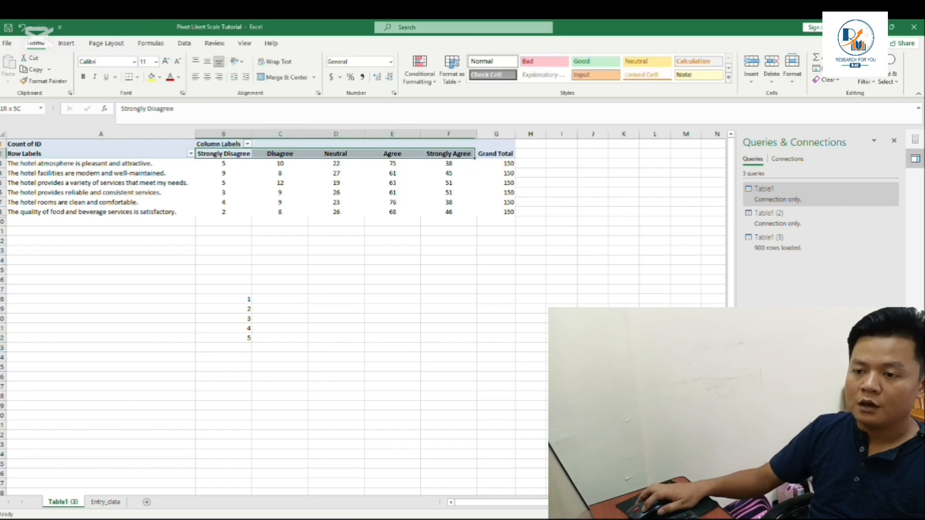
key(ctrl+c)
click(280, 299)
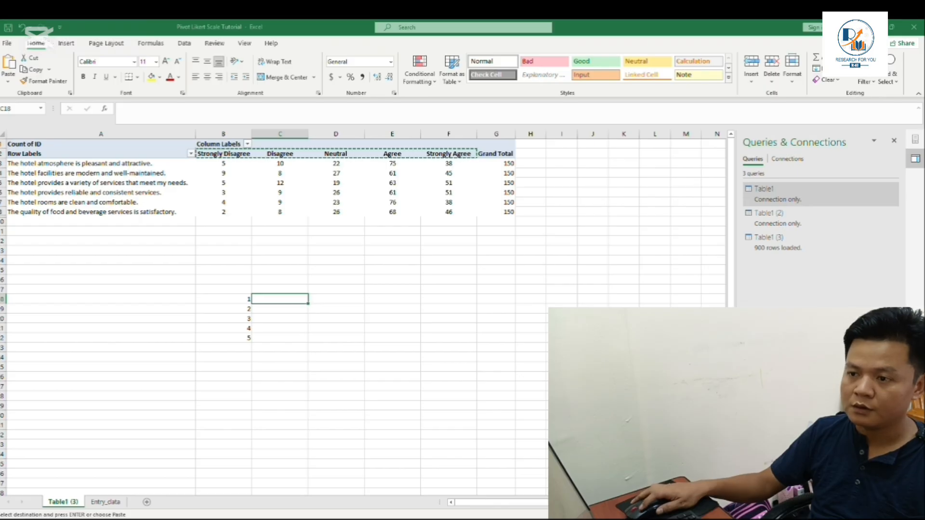
key(Return)
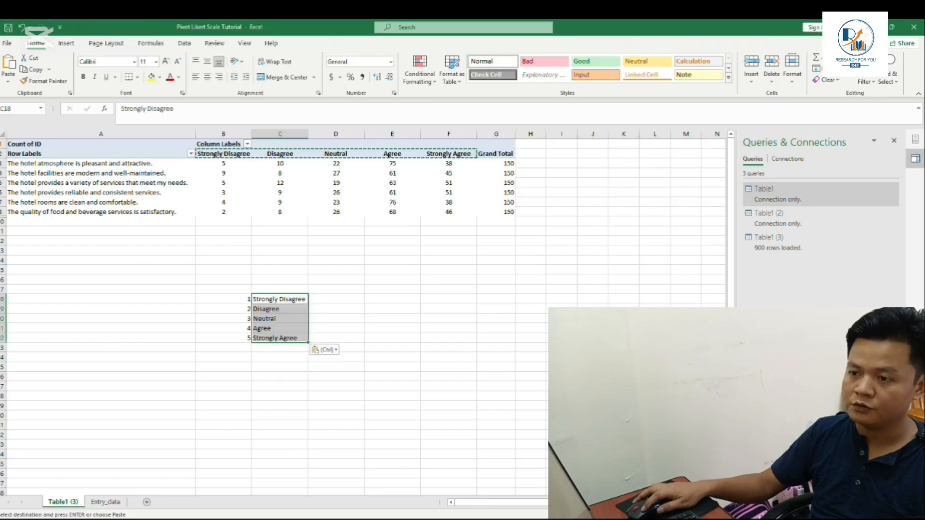
click(531, 387)
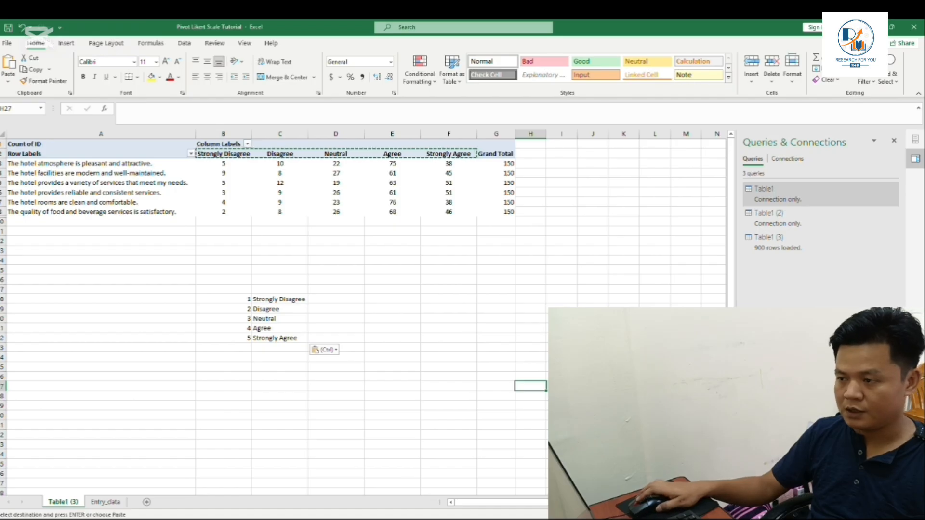
Hide the Grand Total column, column G
click(496, 134)
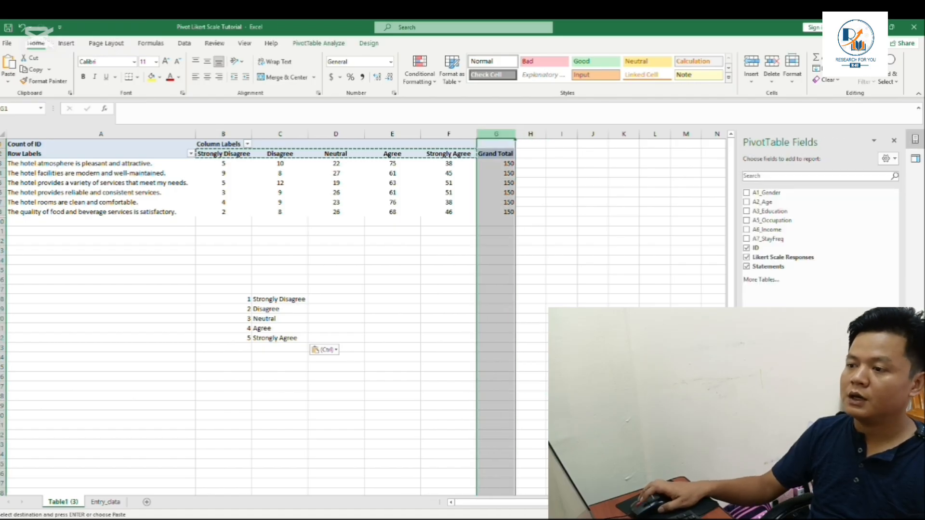
key(ctrl+0)
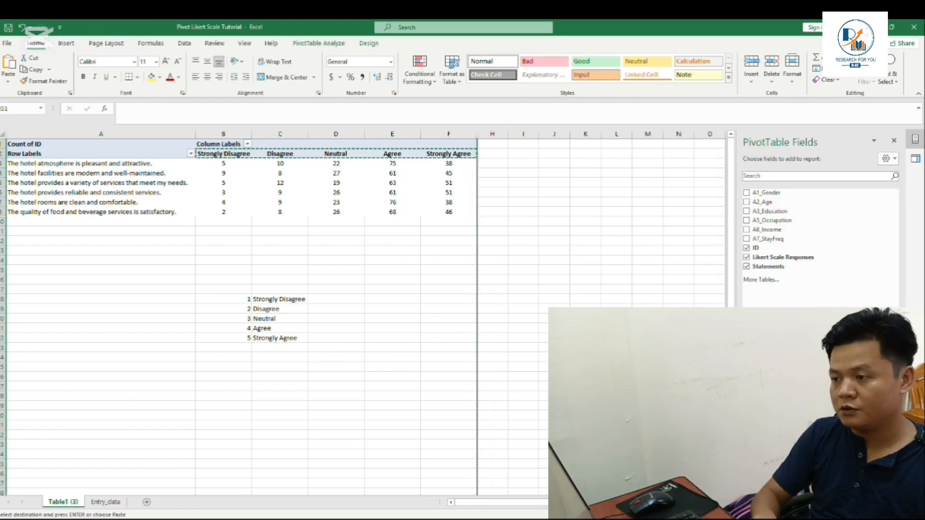
click(617, 279)
Add the headings Mean in H2 and Std.Dev in I2 beside the PivotTable
click(492, 154)
text(Mea)
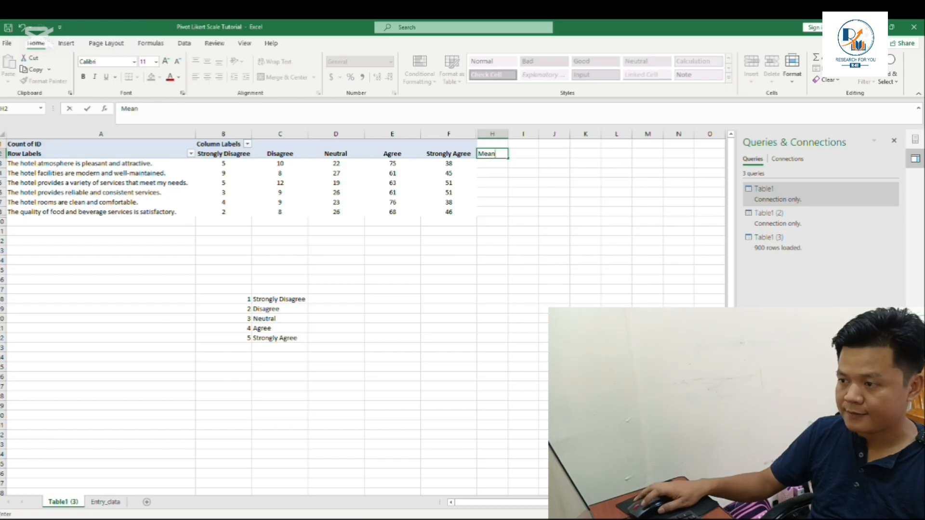
text(n)
key(Tab)
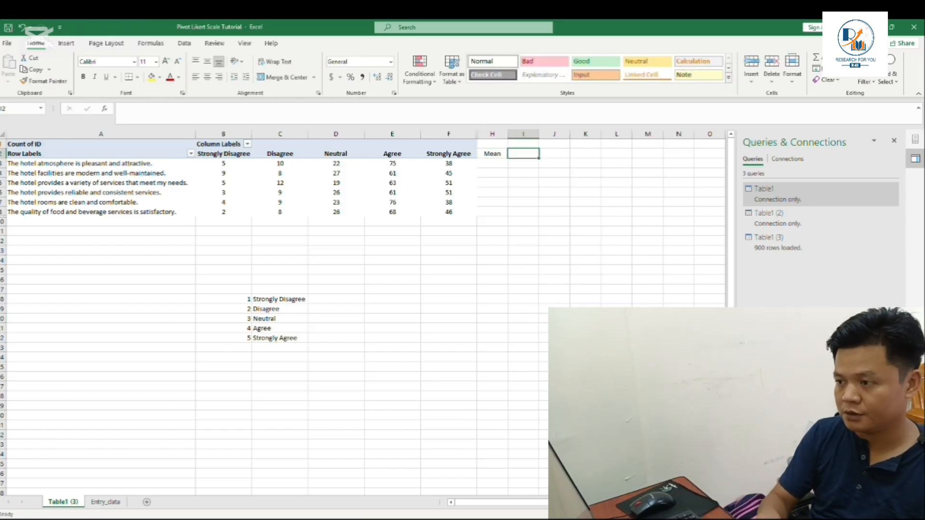
text(5)
text(td)
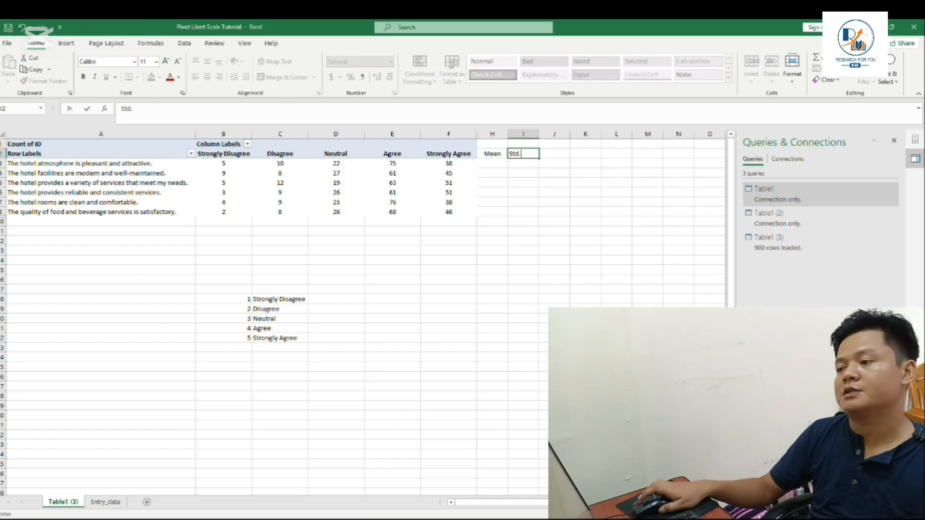
text(.Dev)
click(586, 300)
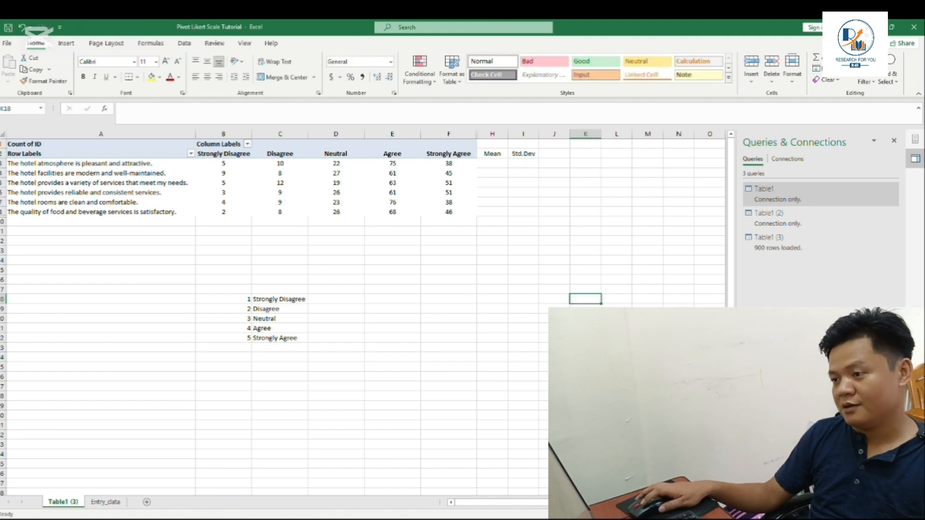
Start the mean formula in H3 with SUMPRODUCT over the first statement's response counts, B3:F3
click(492, 163)
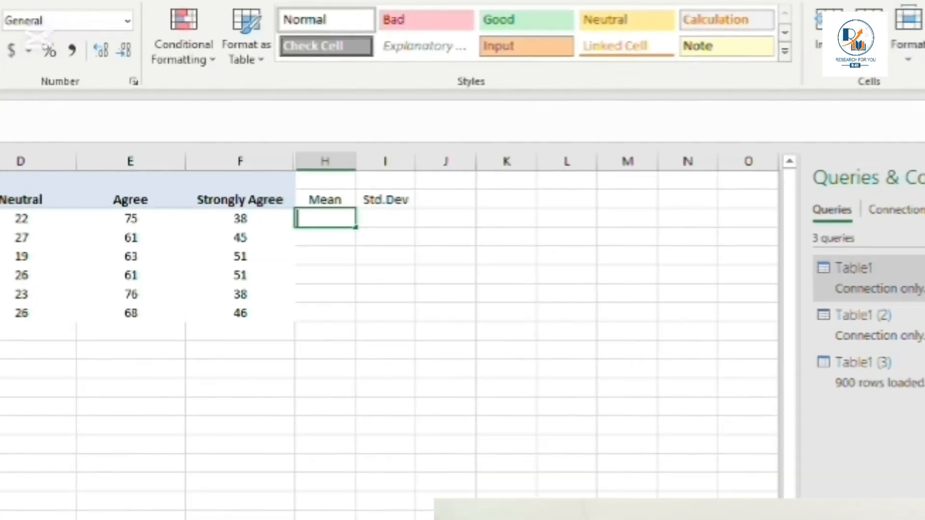
text(=)
text(sum)
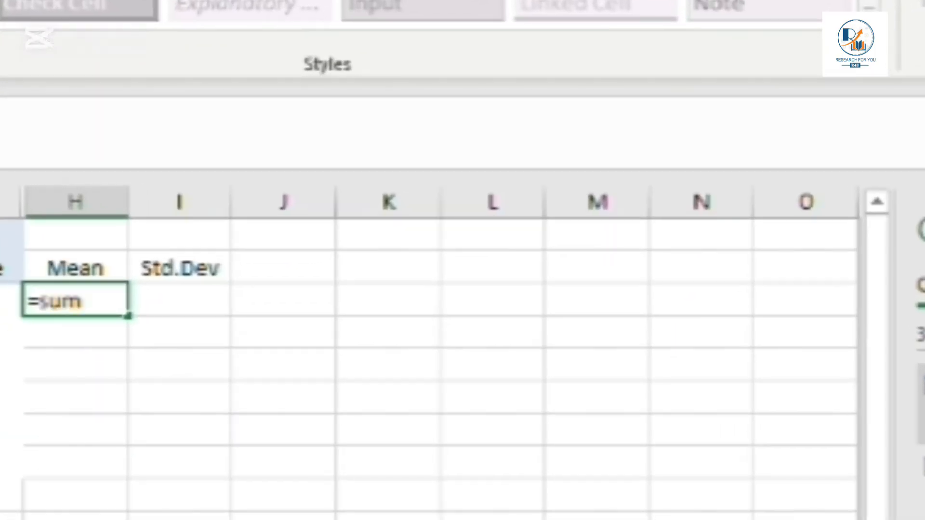
text(p)
key(Tab)
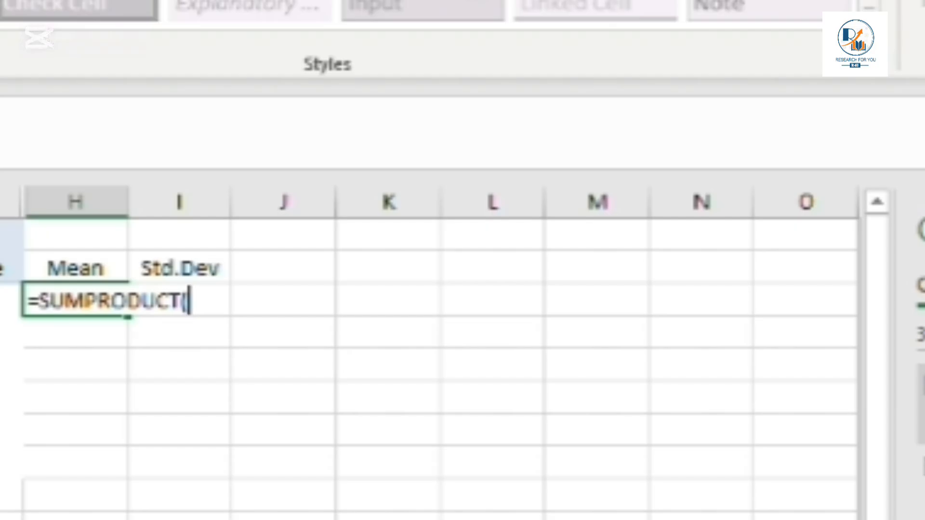
drag(0, 299, 0, 300)
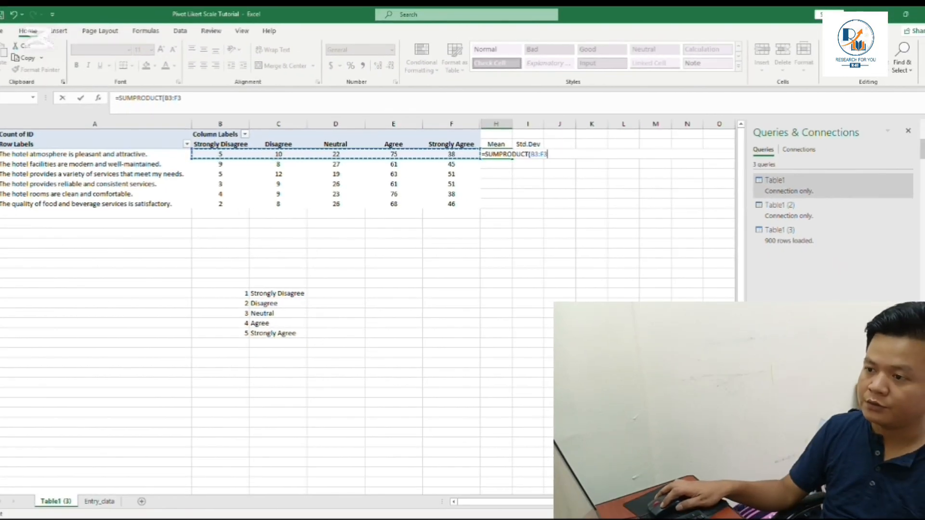
drag(181, 99, 165, 98)
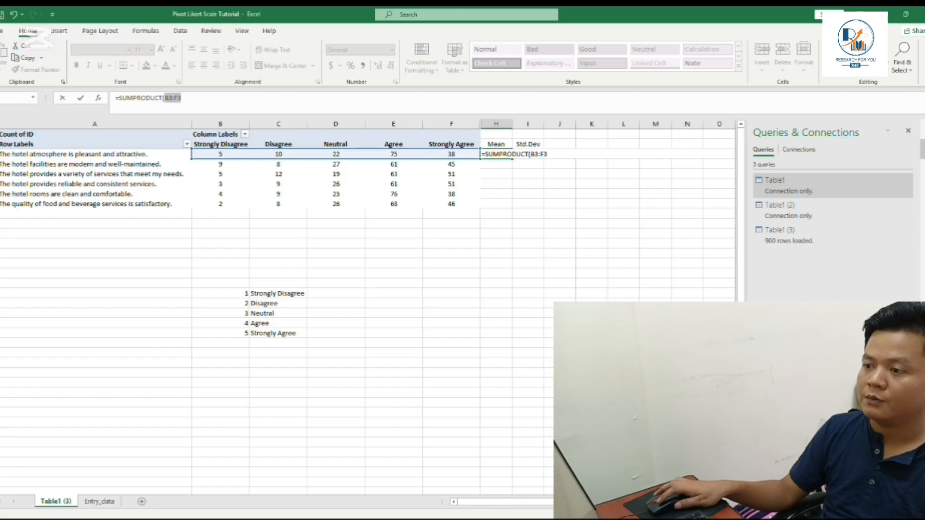
click(183, 98)
Complete the SUMPRODUCT in H3 with the weight array {1, 2, 3, 4, 5}
text(, {)
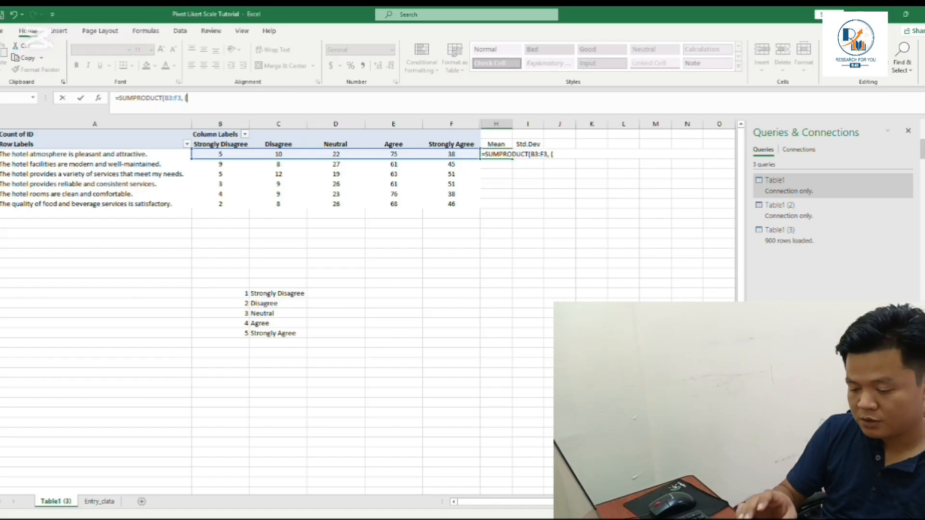
text(,)
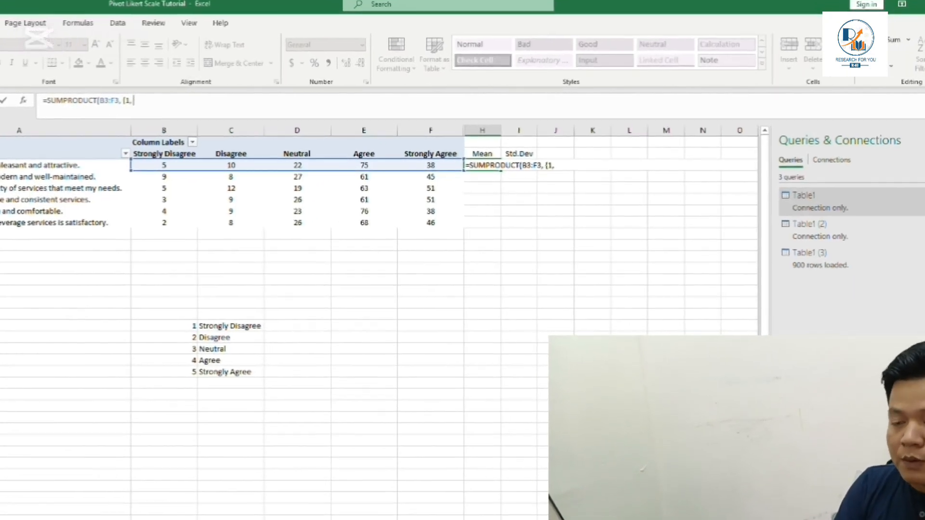
text( 2, 3,)
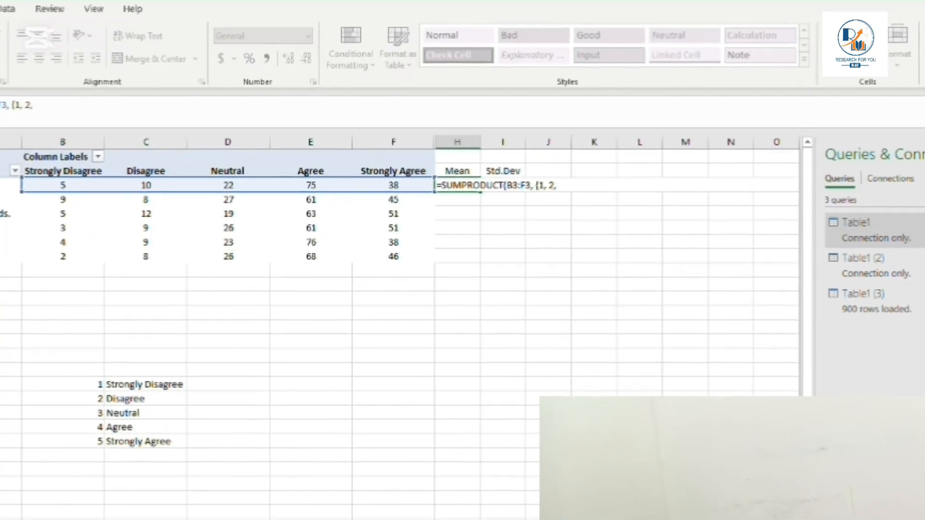
text( 4)
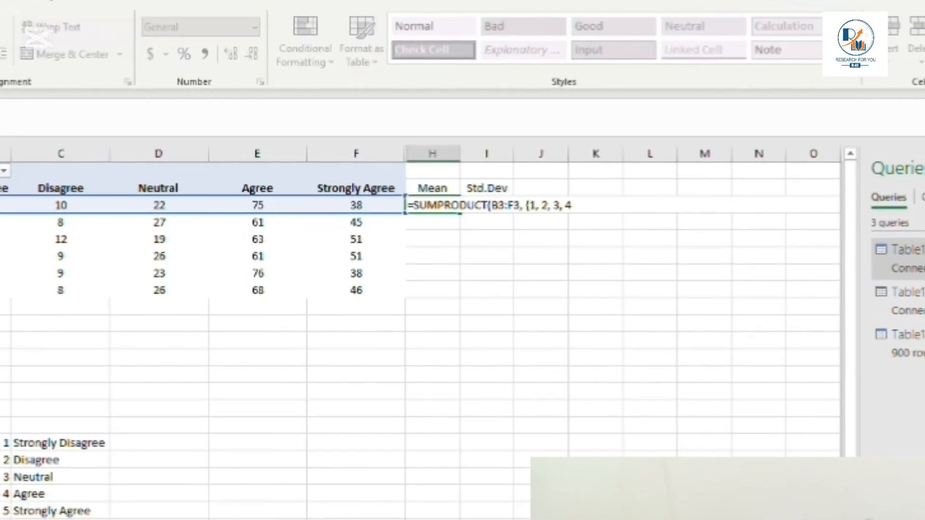
text(, 5)
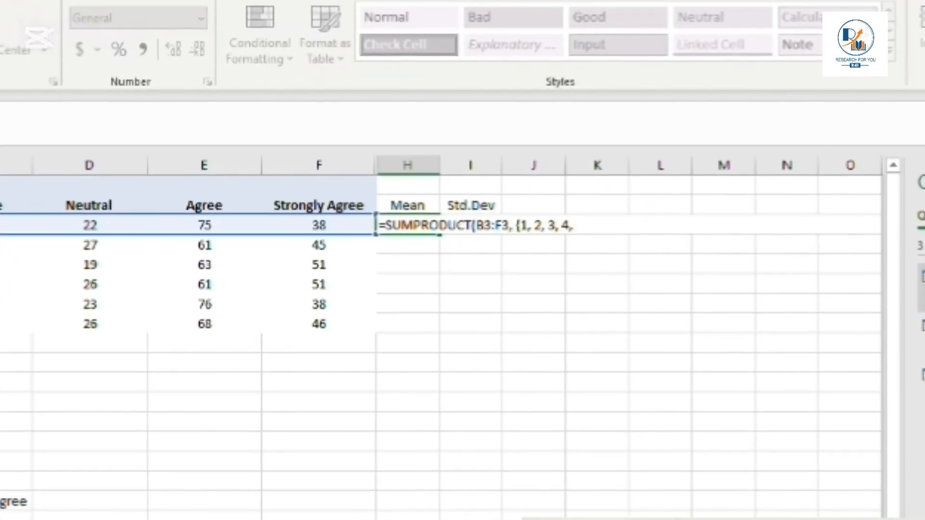
text(})
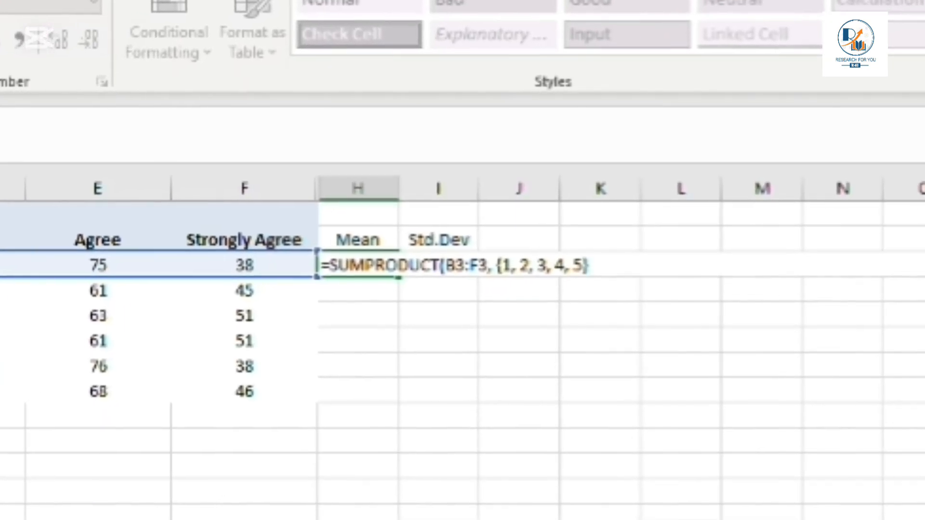
text())
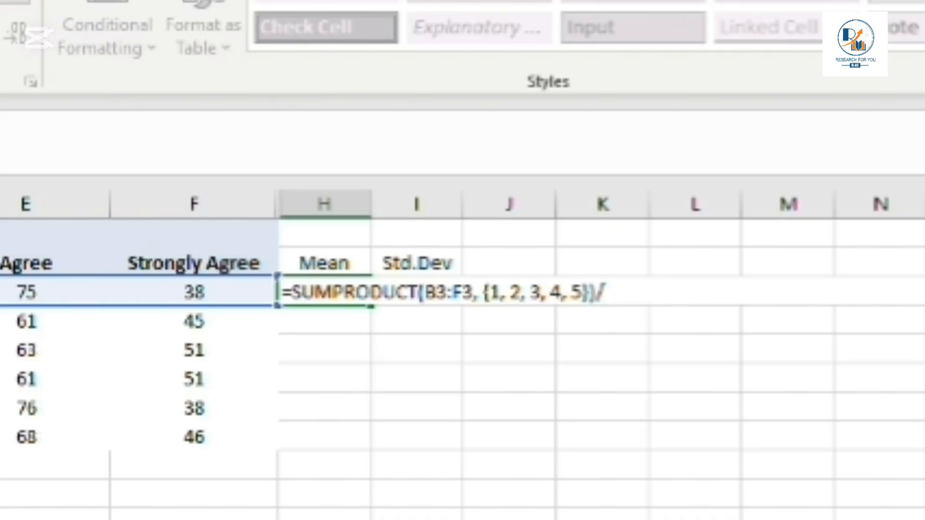
Complete the mean formula in H3 by dividing the SUMPRODUCT by the sum of the response counts, SUM(B3:F3)
text(/sum)
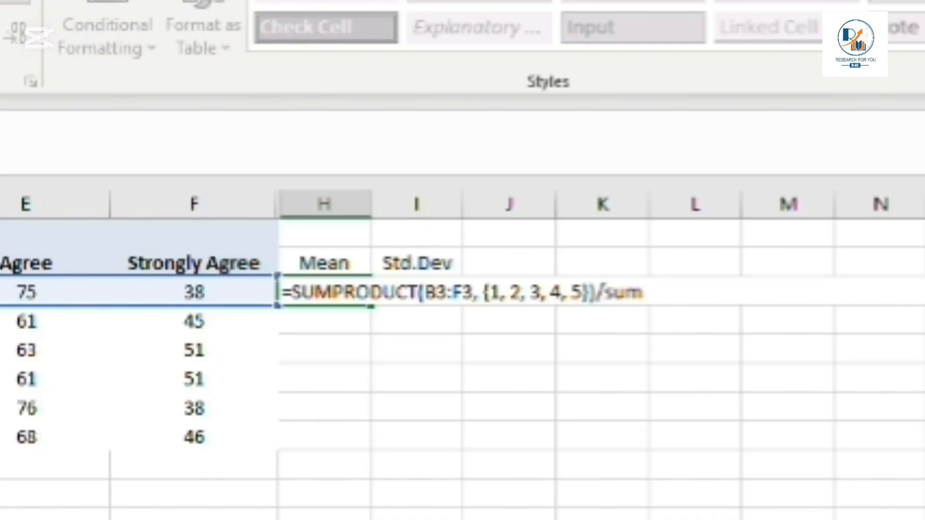
key(Tab)
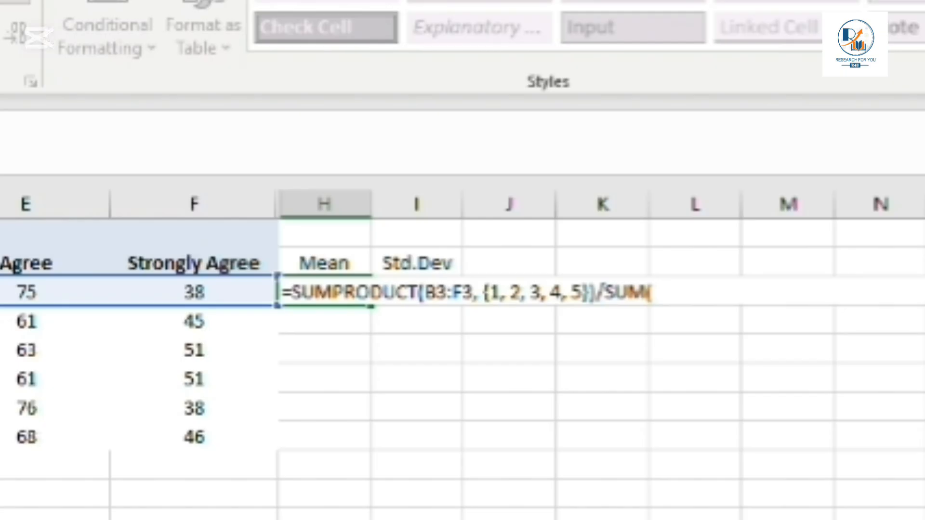
click(0, 292)
key(shift+Right)
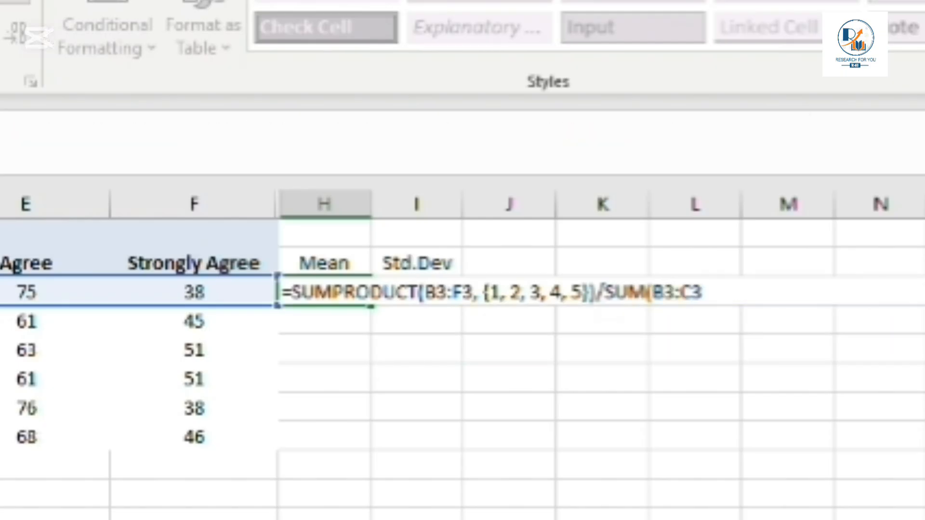
key(BackSpace)
click(0, 292)
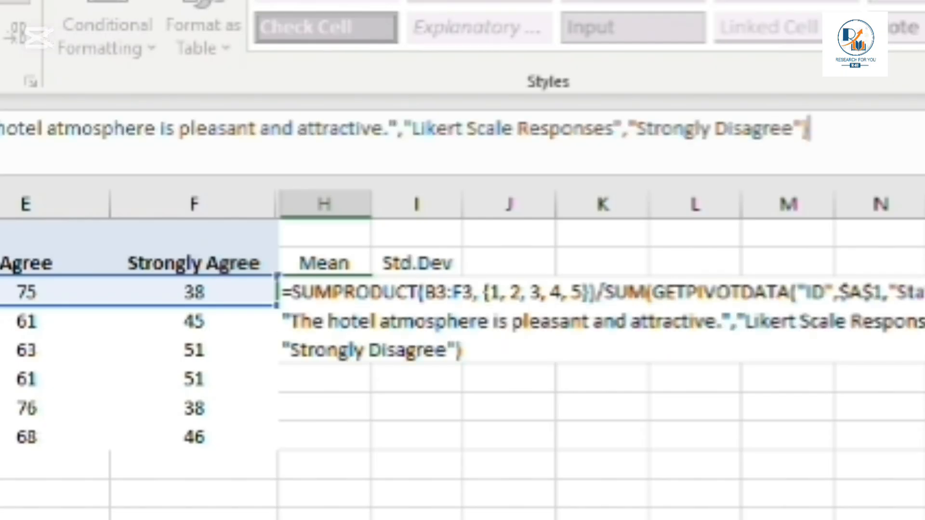
key(shift+Right)
key(shift+Right)
key(shift+Right)
key(shift+Right)
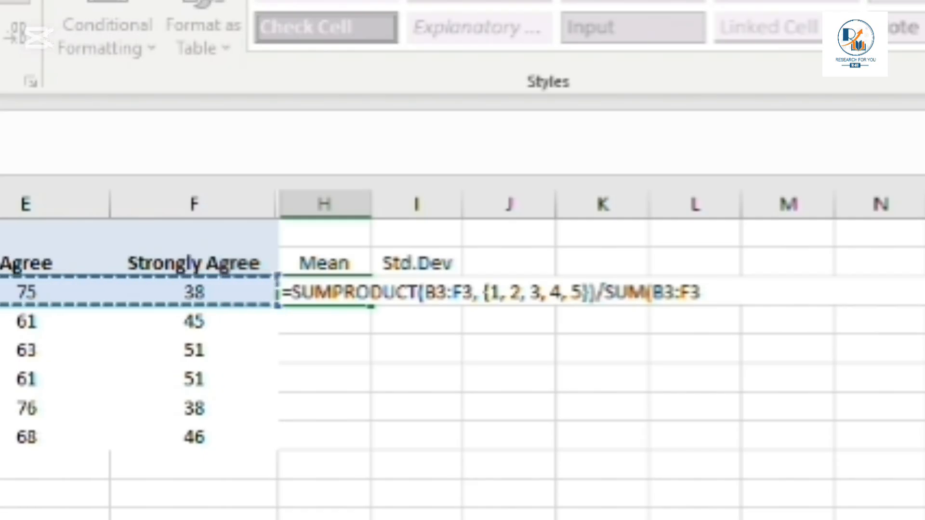
text())
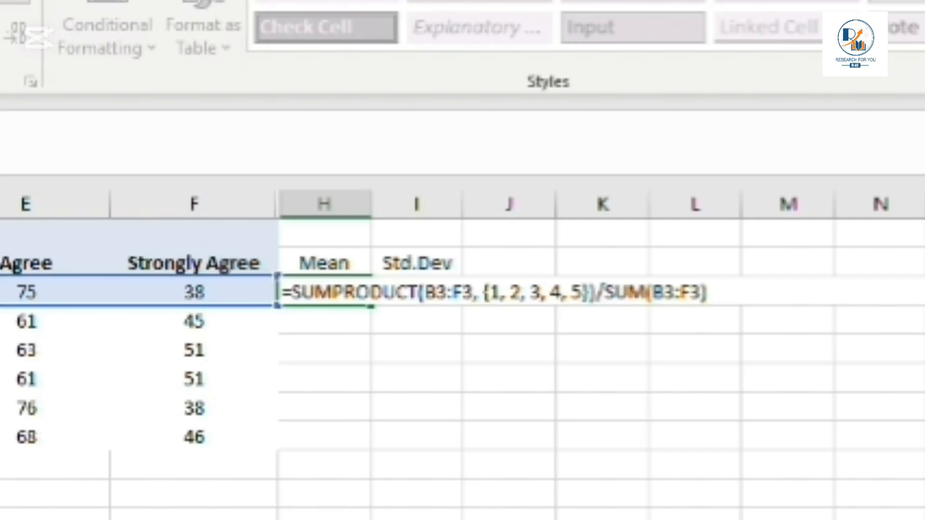
key(Return)
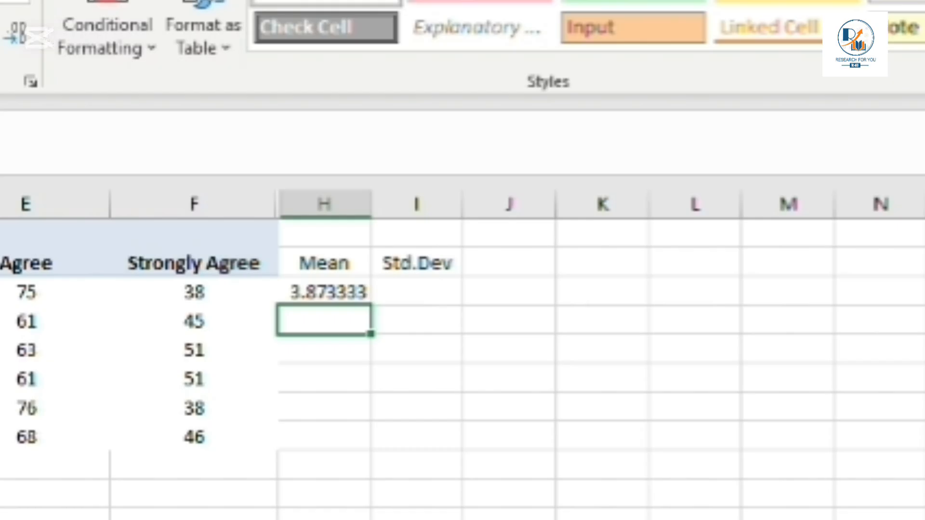
Format the mean in H3 to show two decimal places
key(Up)
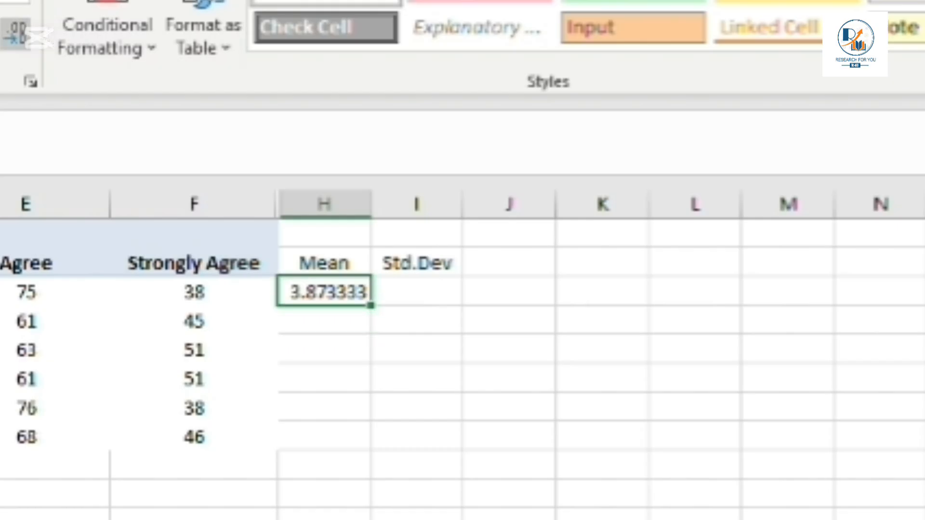
click(29, 33)
click(28, 33)
click(20, 33)
click(20, 33)
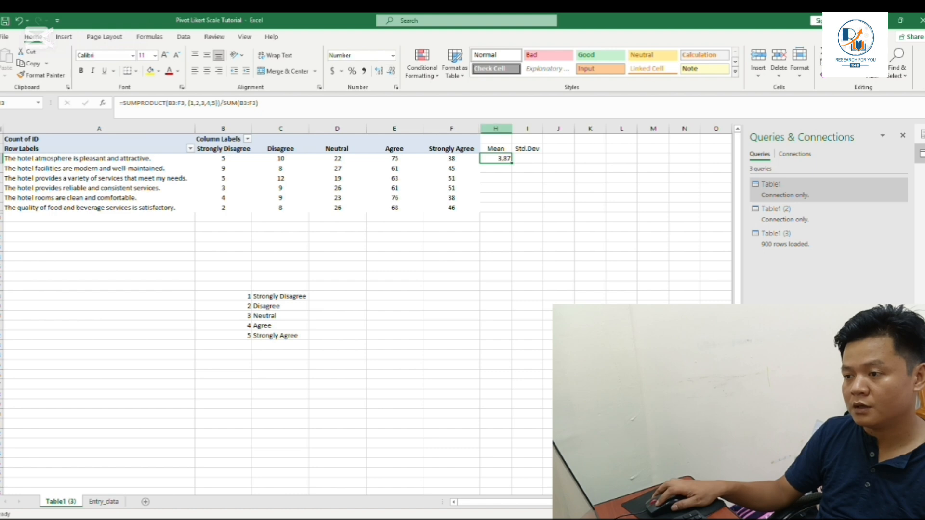
click(603, 494)
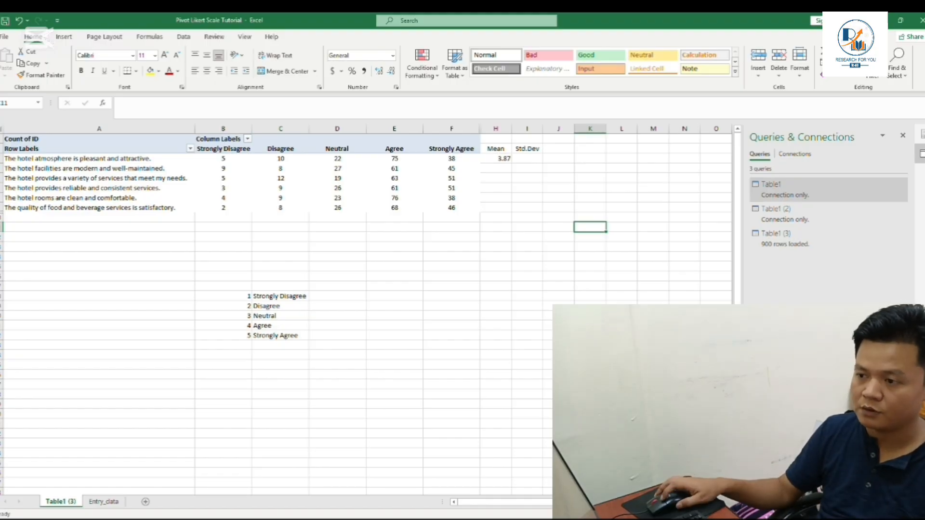
Start the Std.Dev formula in I3 with SQRT around a copy of H3's expression, SUMPRODUCT(B3:F3, {1,2,3,4,5})/SUM(B3:F3)
click(496, 158)
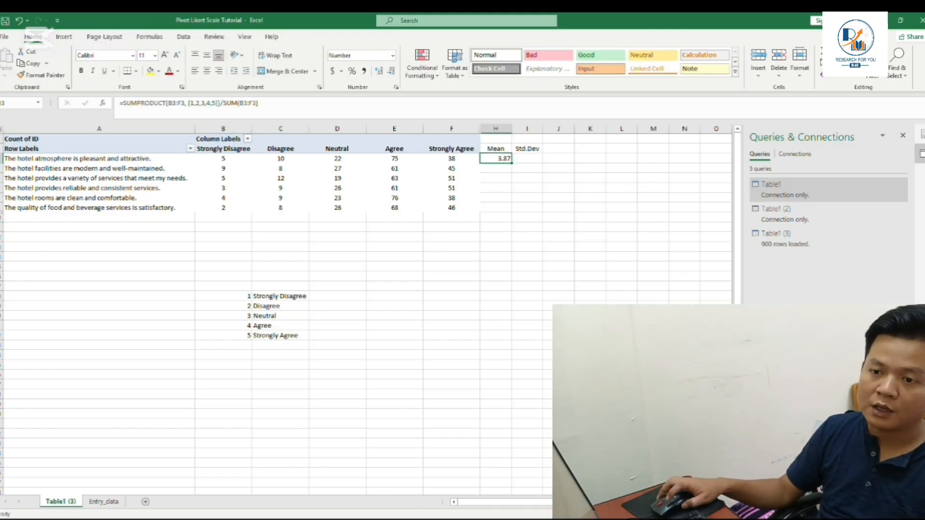
key(F2)
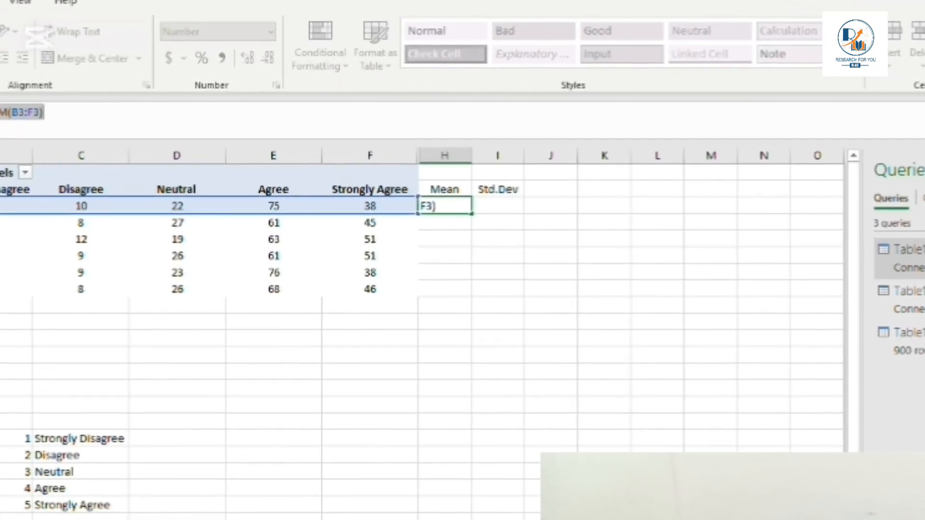
key(ctrl+Return)
click(495, 210)
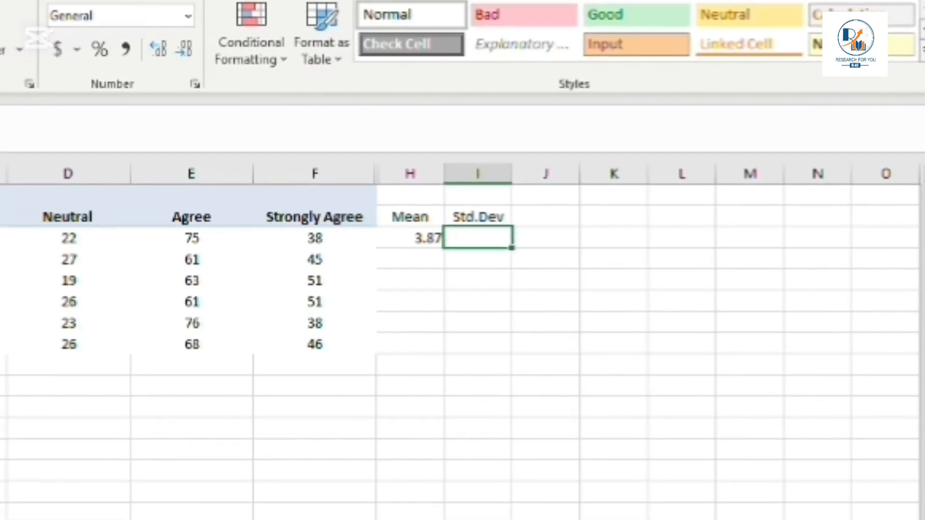
text(=)
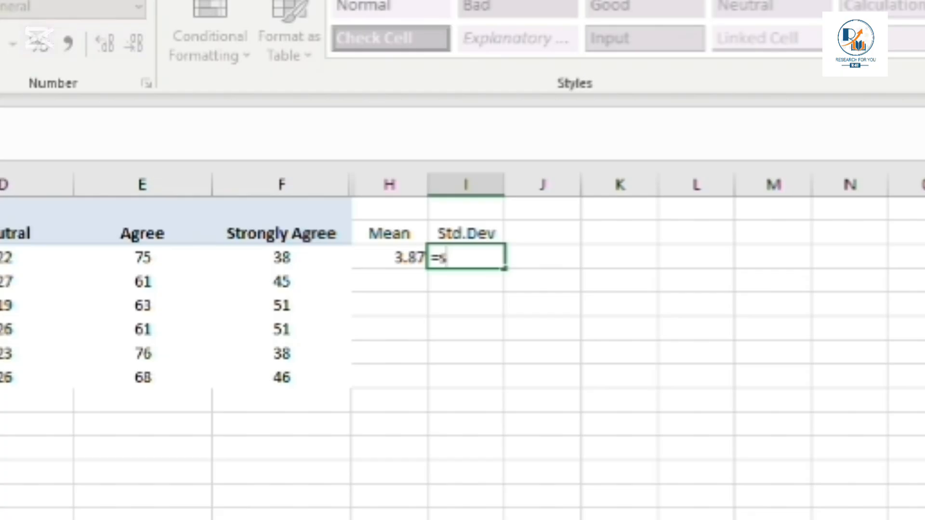
text(squ)
key(Tab)
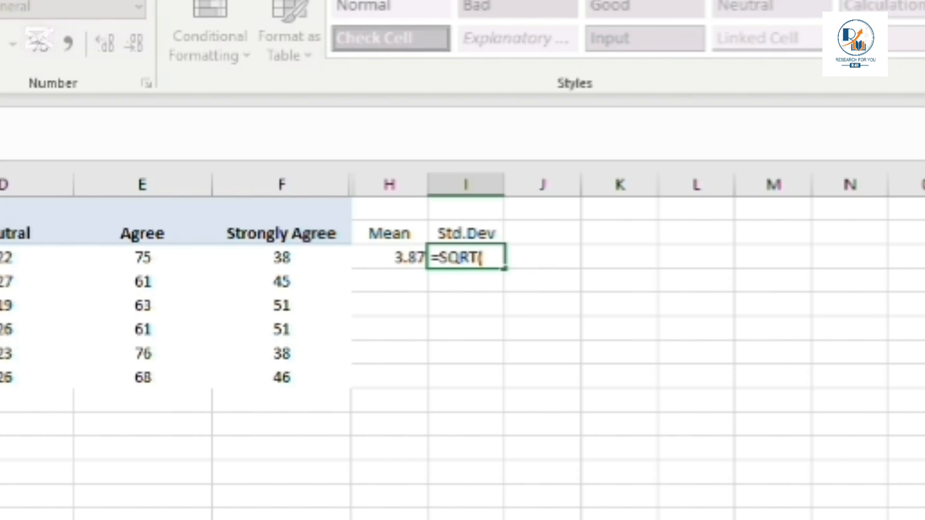
text(SUMPRODUCT(B3:F3, {1,2,3,4,5})/SUM(B3:F3))
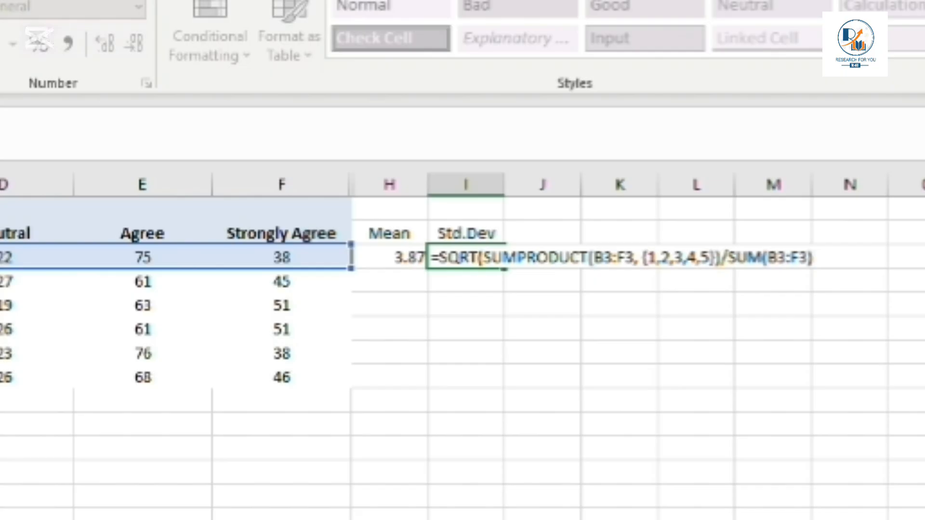
Change the weight array in I3's formula to squared deviations from the mean, ({1,2,3,4,5}-H3)^2
text(()
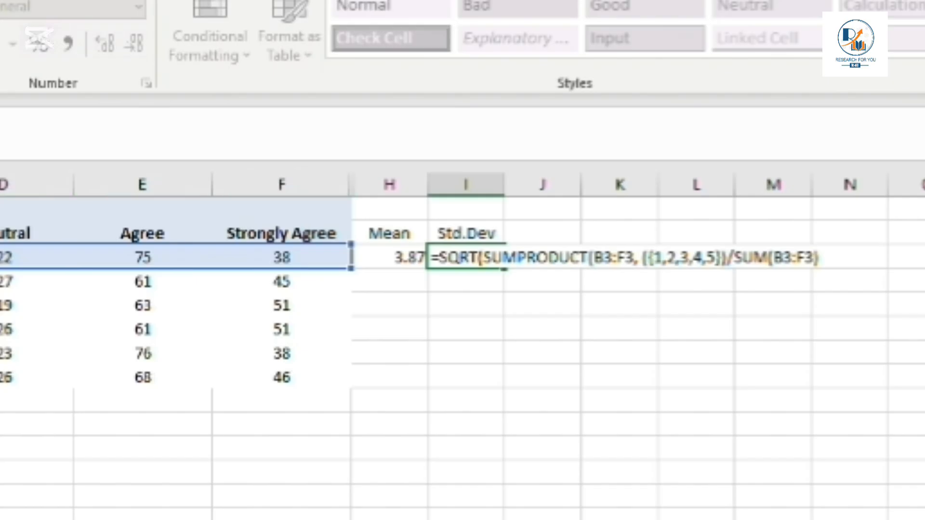
text(-)
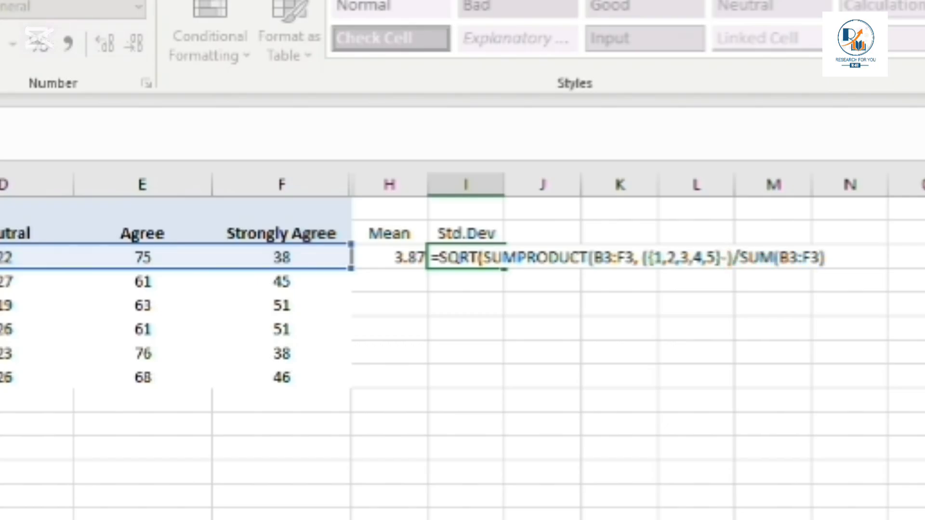
click(389, 257)
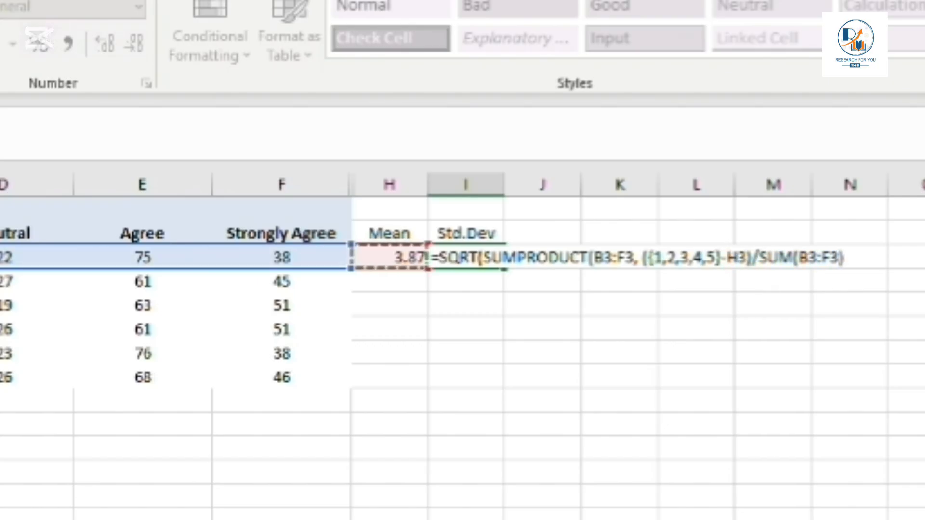
text())
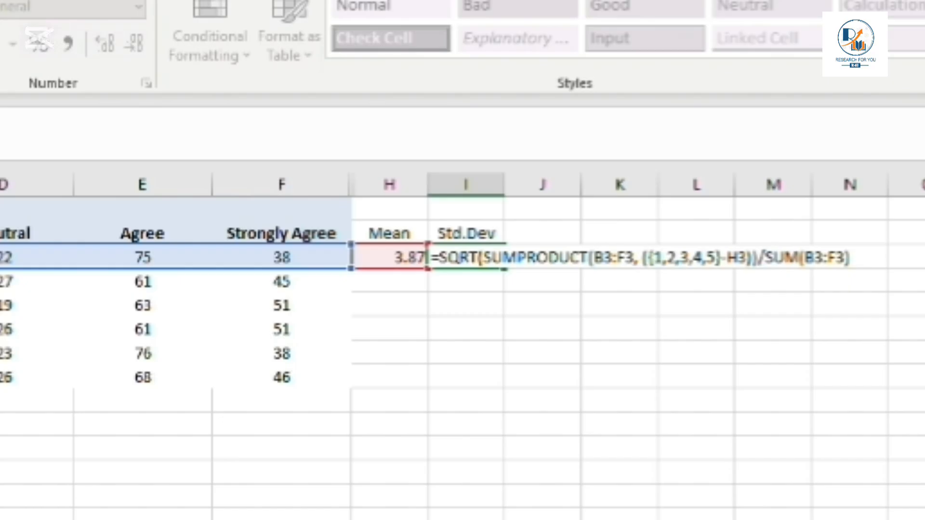
text(^)
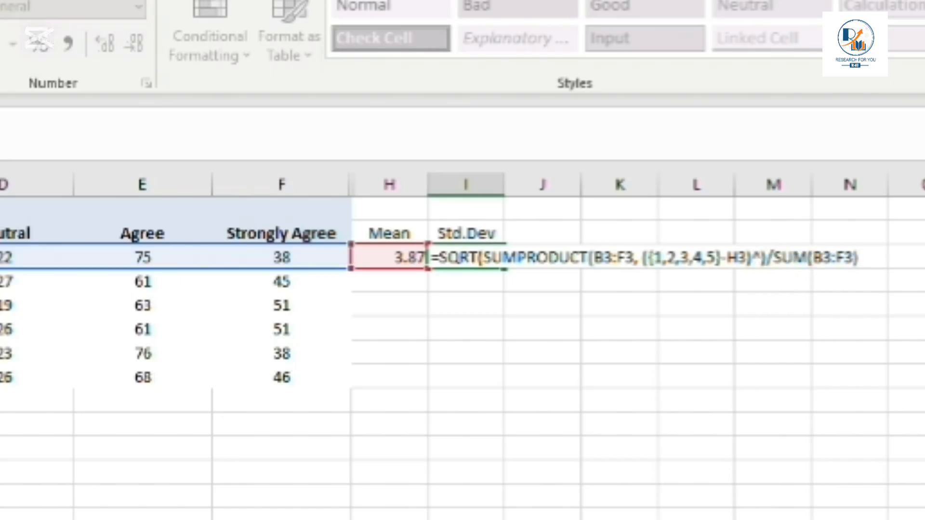
text(2)
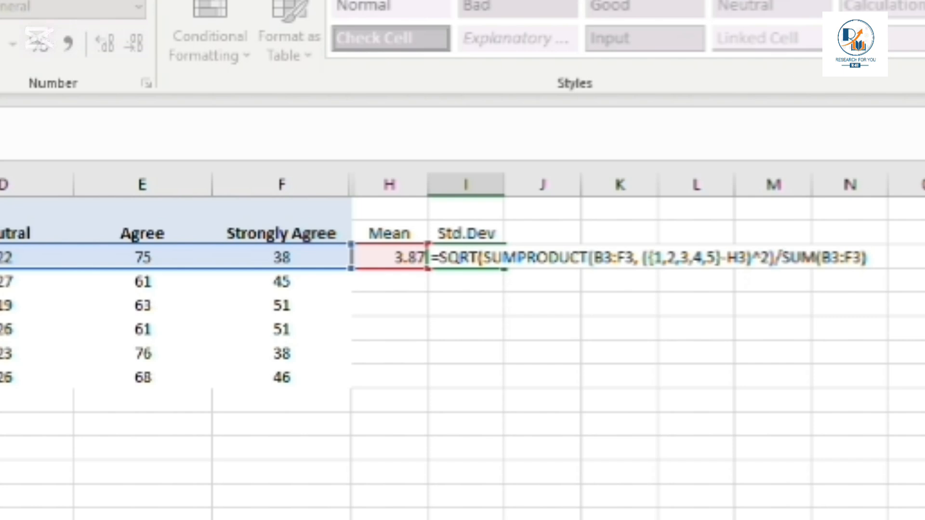
Change the divisor in I3's formula to (SUM(B3:F3)-1) and complete the standard deviation formula
text(()
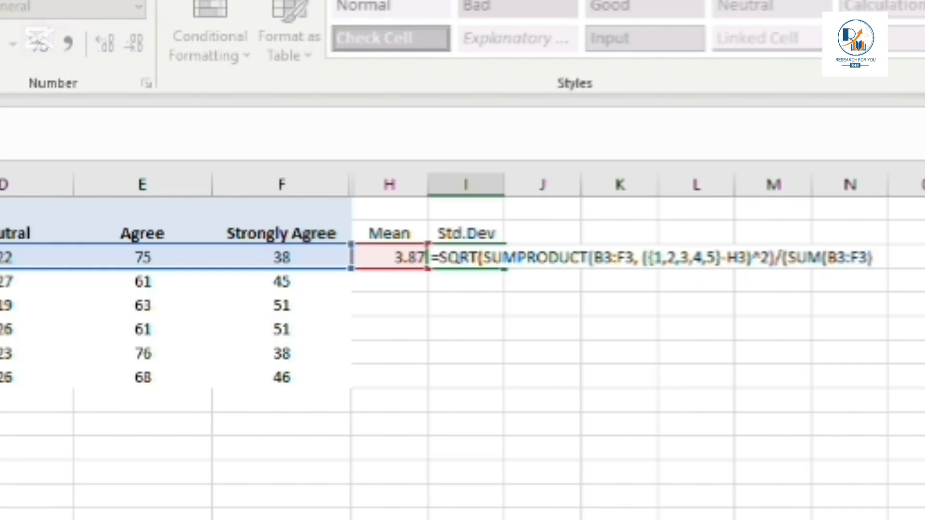
text(-1)))
key(Return)
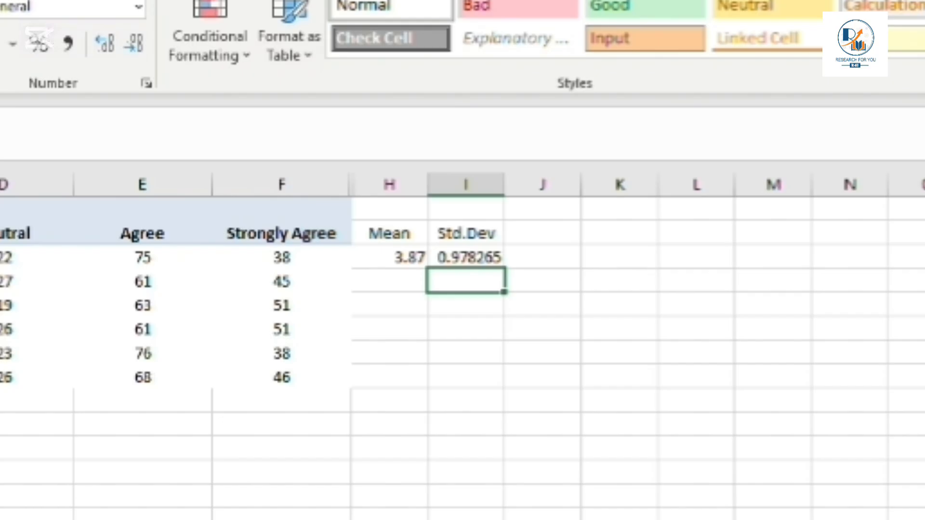
Format the standard deviation in I3 to show two decimal places
click(466, 258)
click(134, 43)
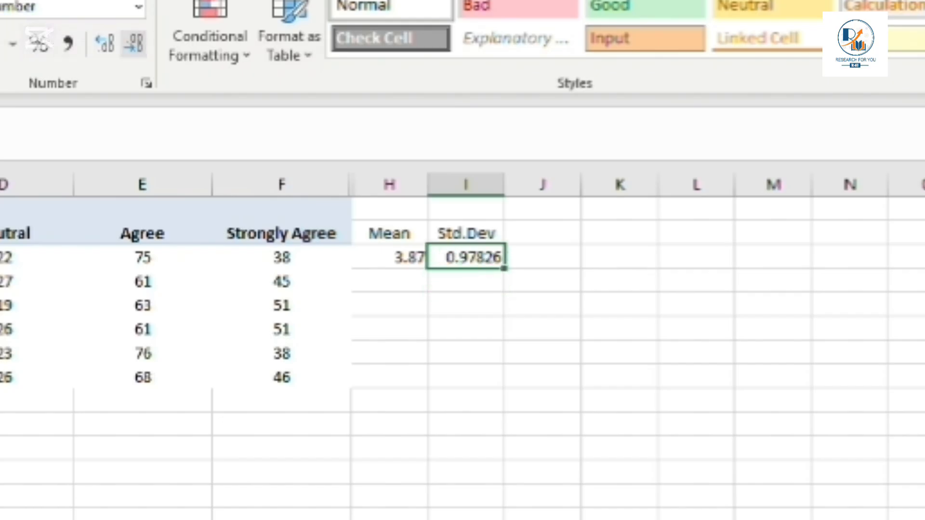
click(134, 43)
click(134, 43)
click(134, 43)
click(696, 401)
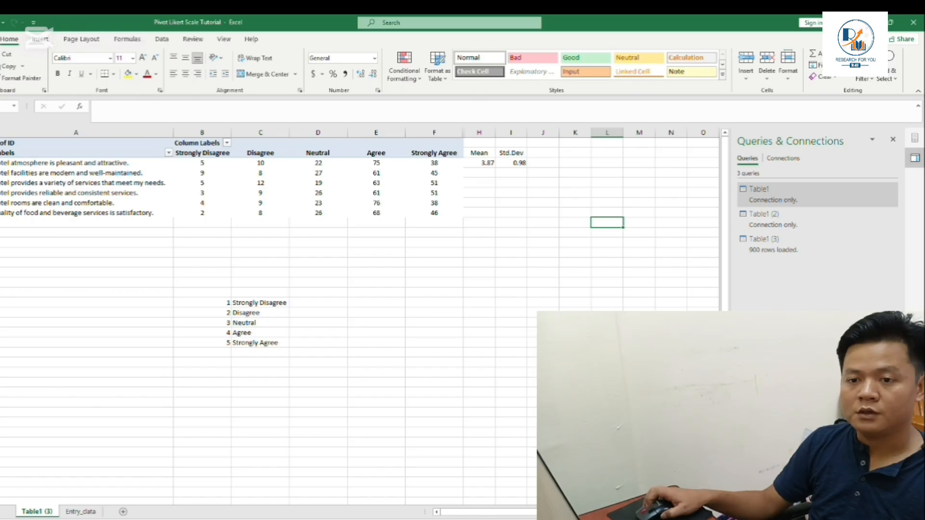
click(1, 163)
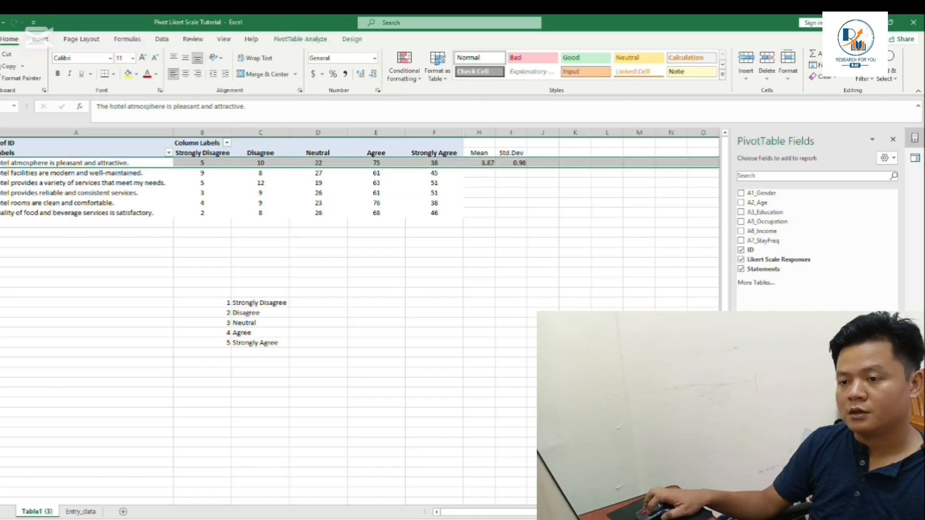
click(202, 163)
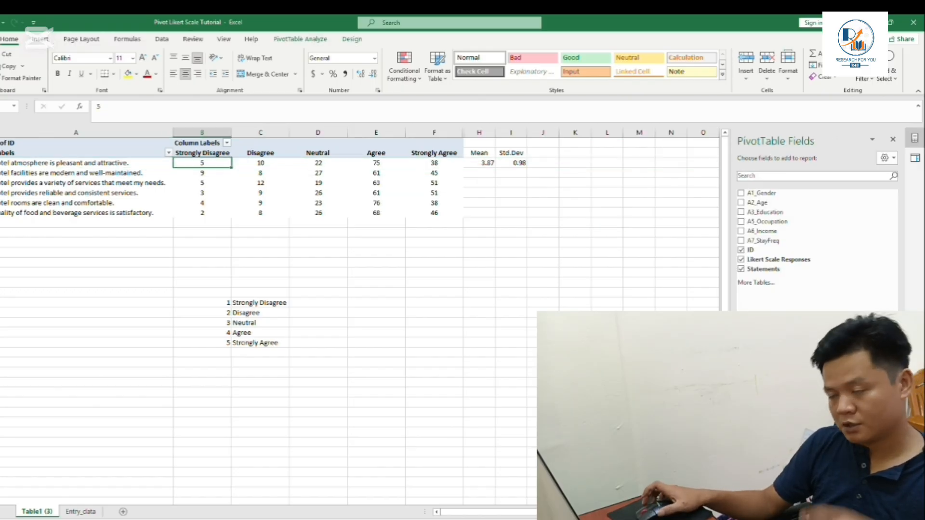
click(480, 163)
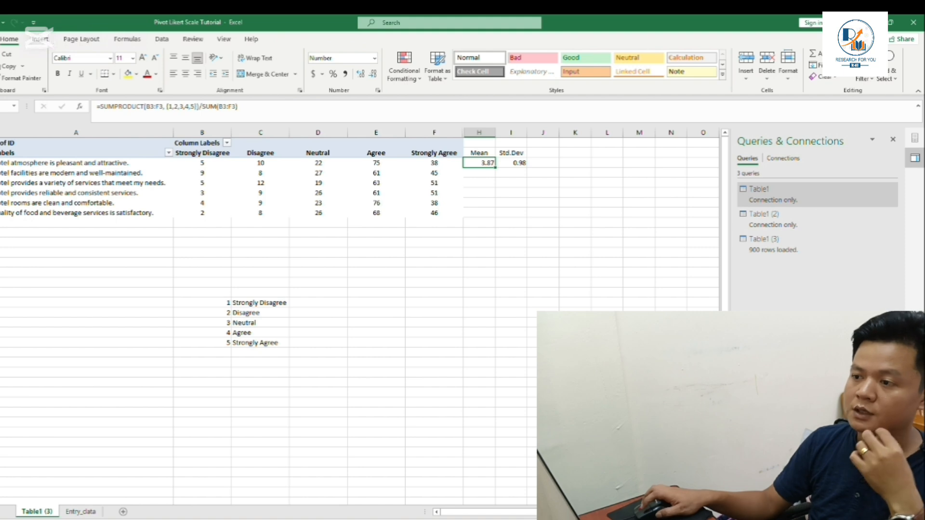
click(511, 163)
click(511, 222)
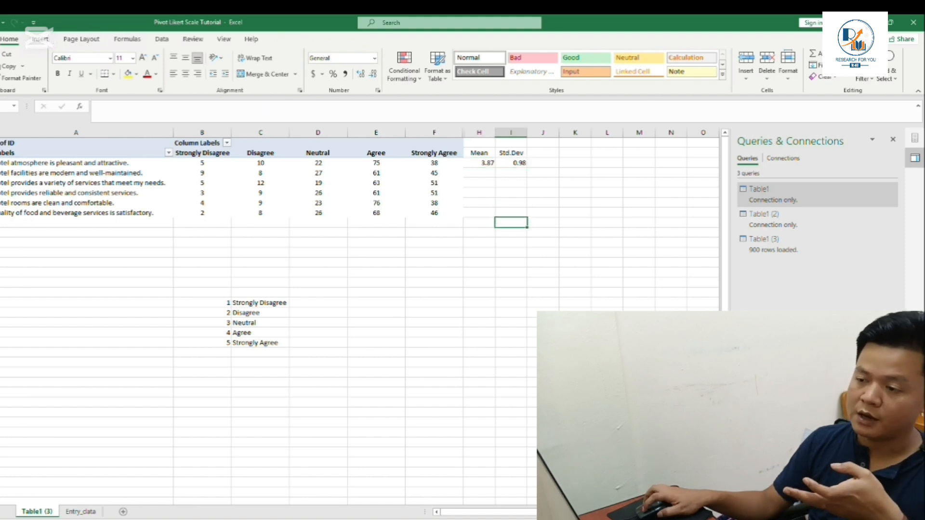
Fill the mean and standard deviation formulas from H3:I3 down to row 8 for the remaining statements
drag(480, 163, 511, 163)
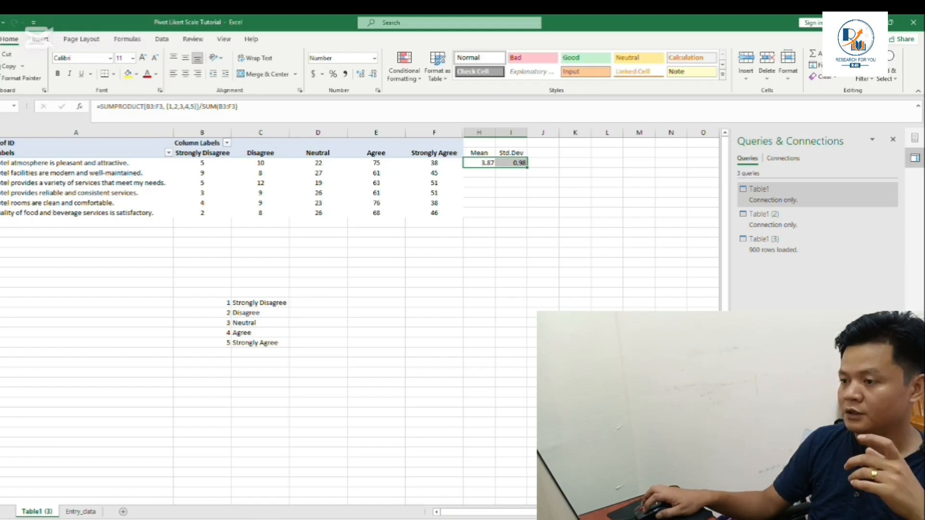
drag(527, 167, 528, 218)
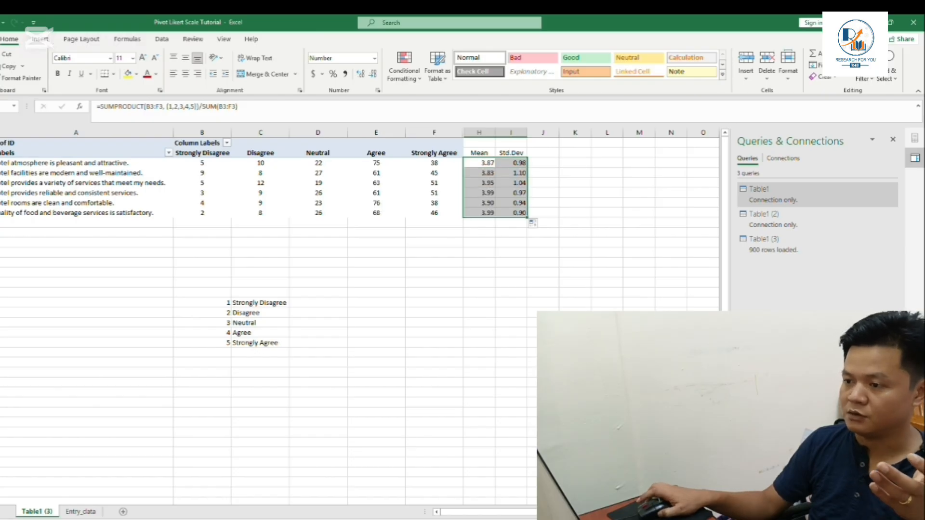
click(479, 282)
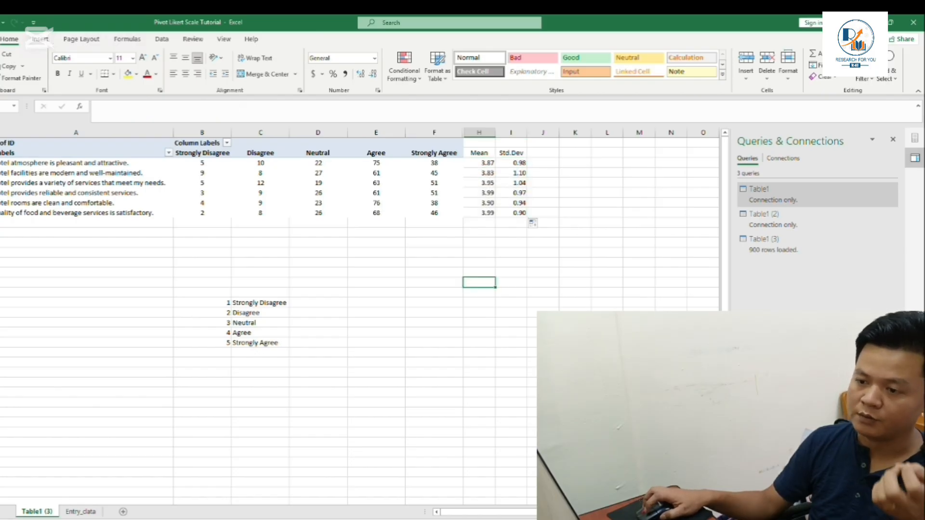